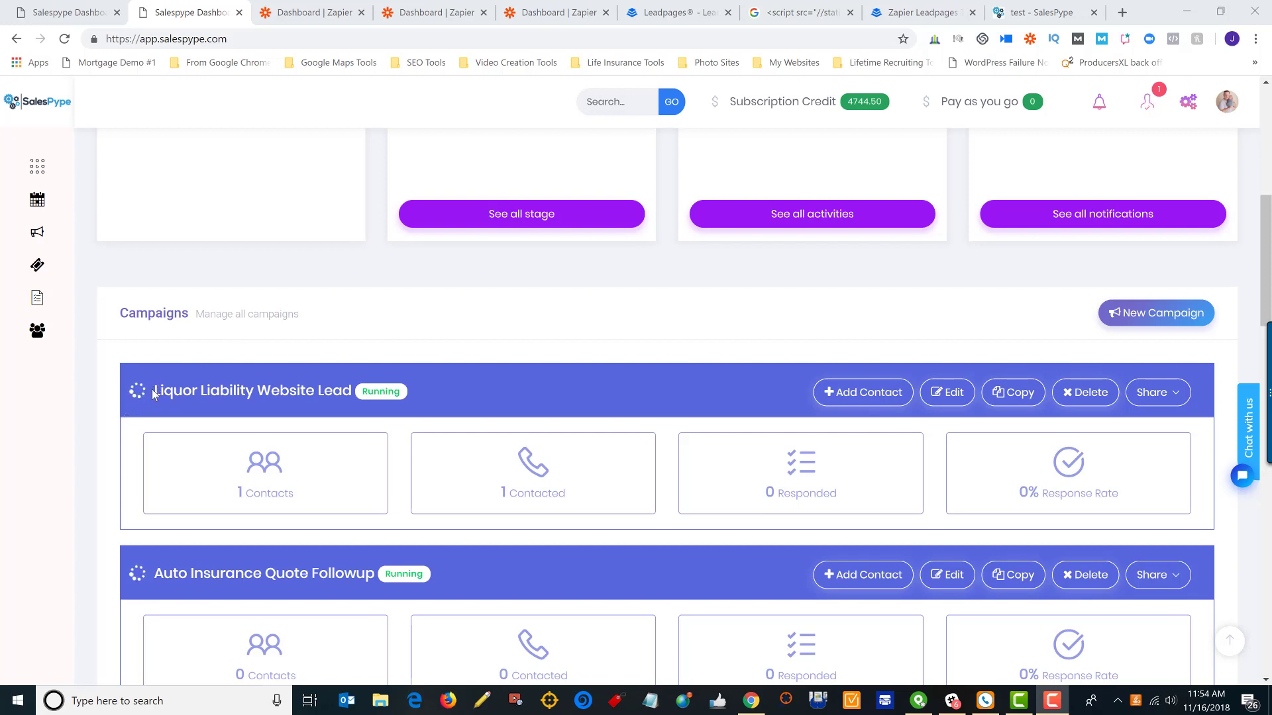
Open the Liquor Liability Website Lead campaign's edit page and launch its Zapier connection
left_click_drag(158, 392, 355, 390)
left_click(955, 396)
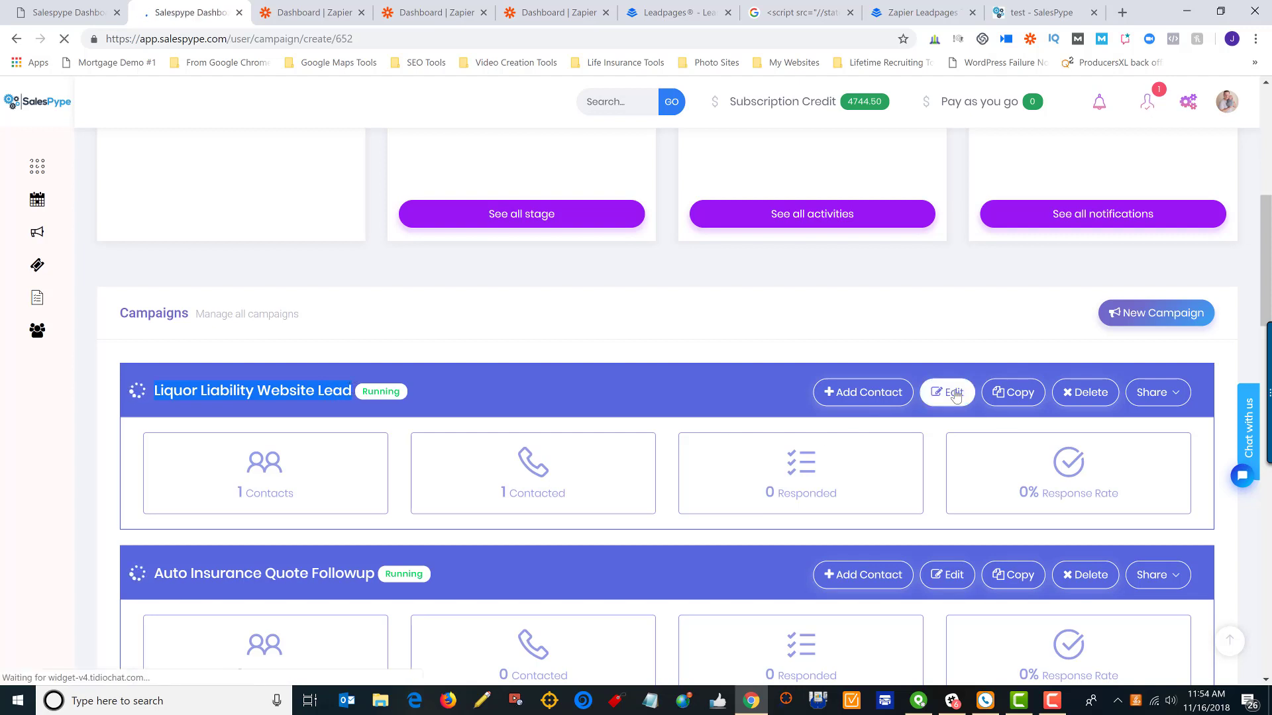
scroll(822, 357, "down", 3)
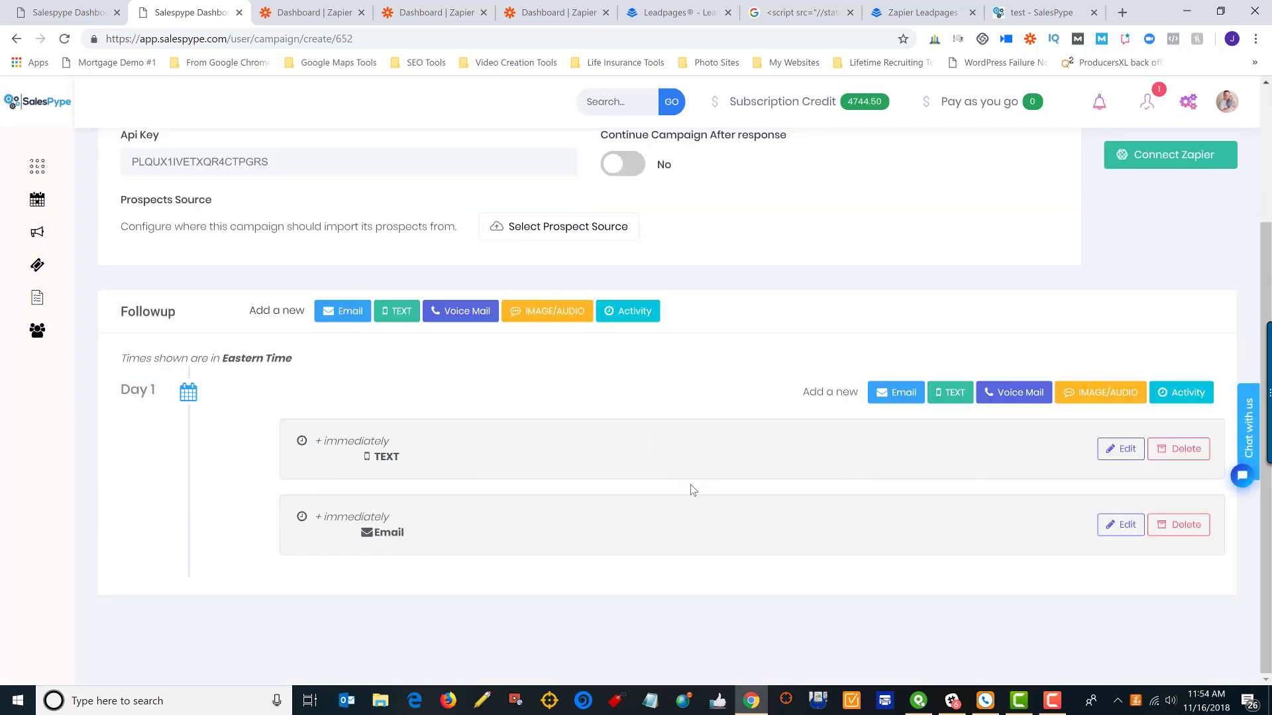
scroll(687, 490, "up", 3)
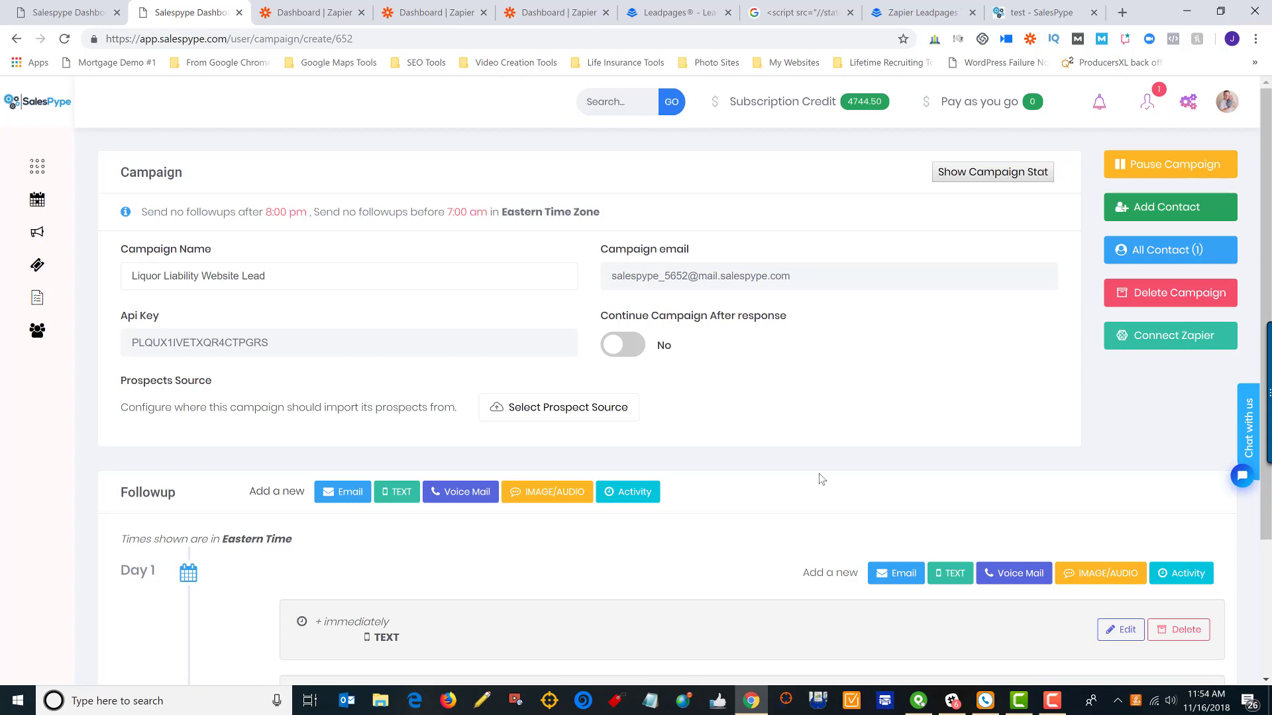
left_click(1165, 339)
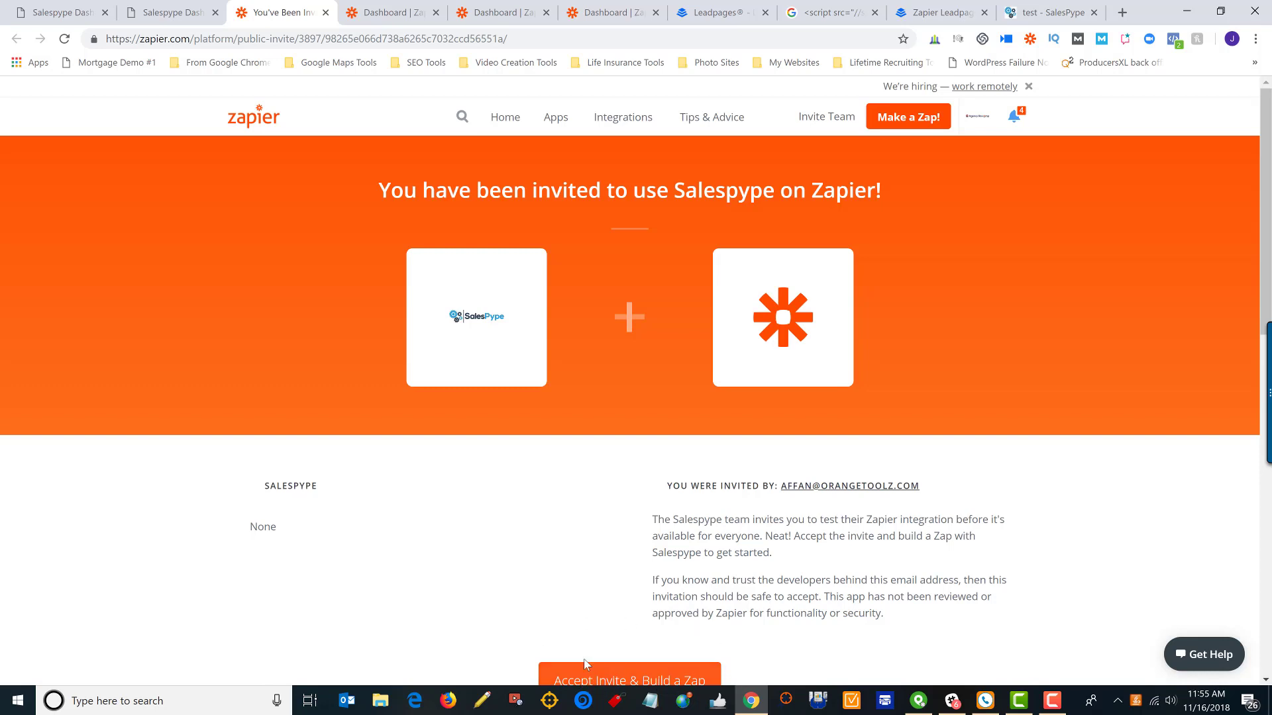
Accept the Salespype invite on Zapier via Accept Invite & Build a Zap
left_click(624, 673)
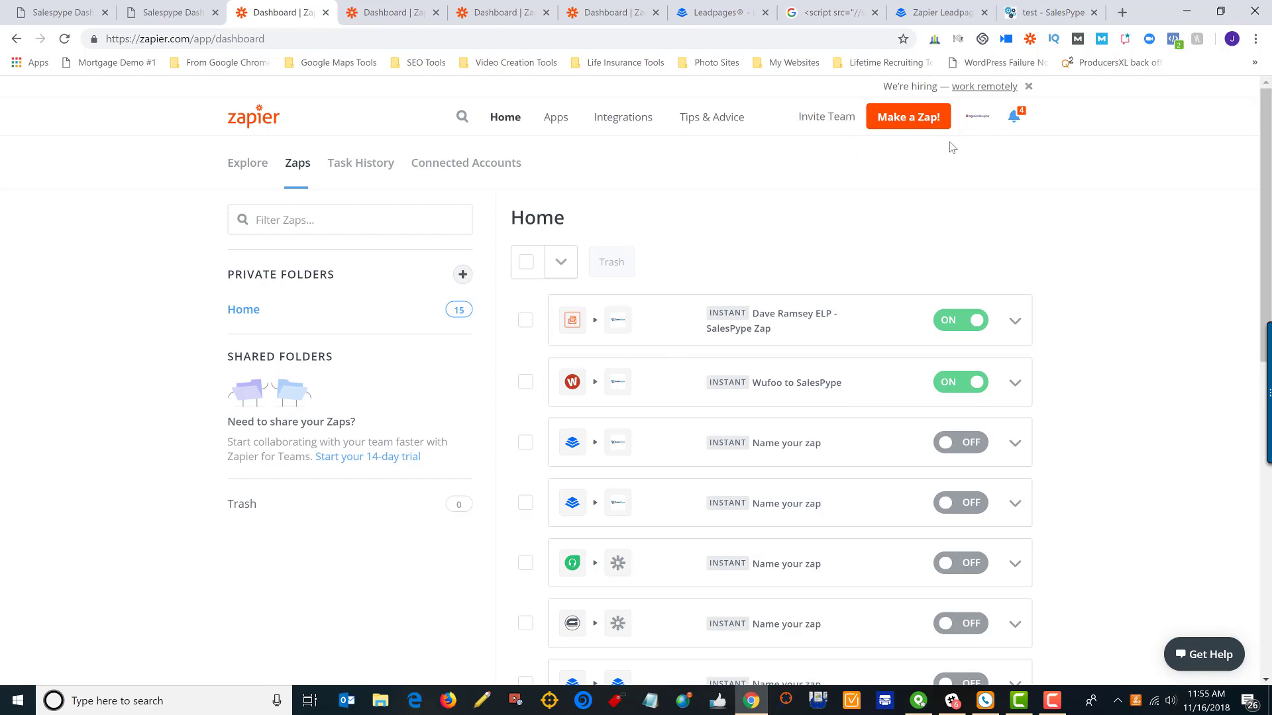
Create a new zap and pick Leadpages from Your Apps as its trigger app
left_click(903, 118)
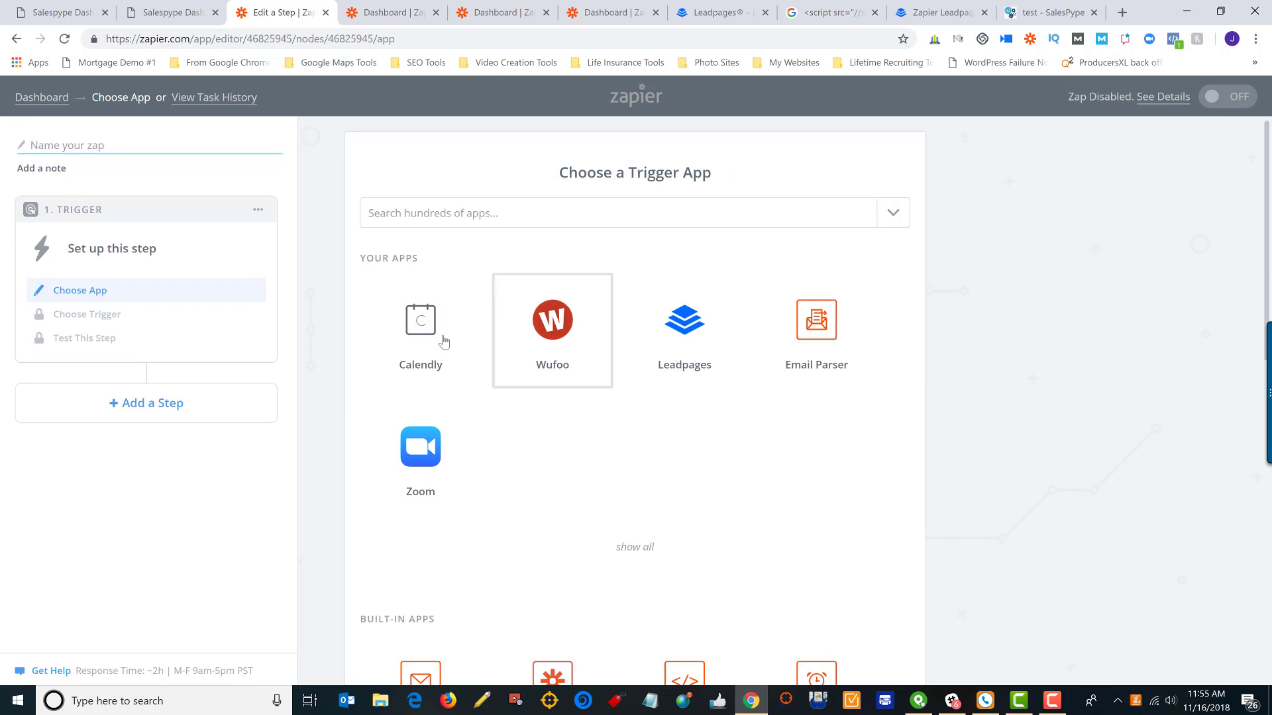
left_click(742, 214)
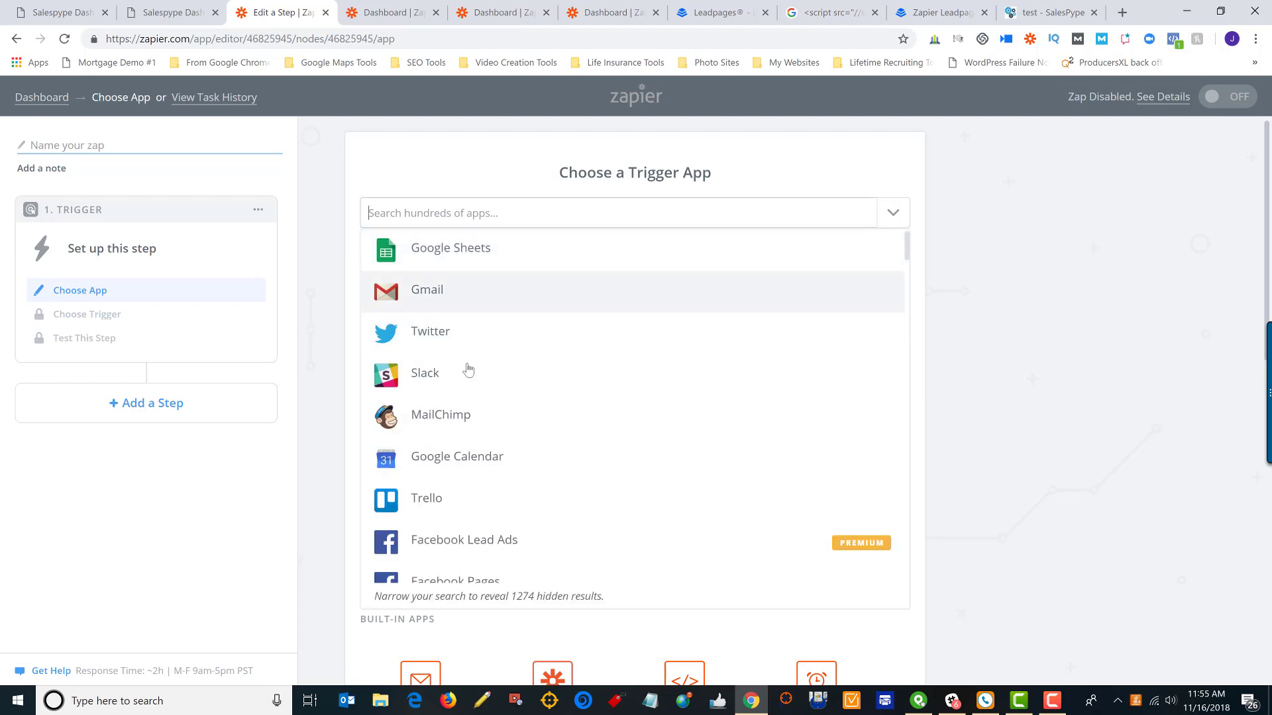
left_click(995, 260)
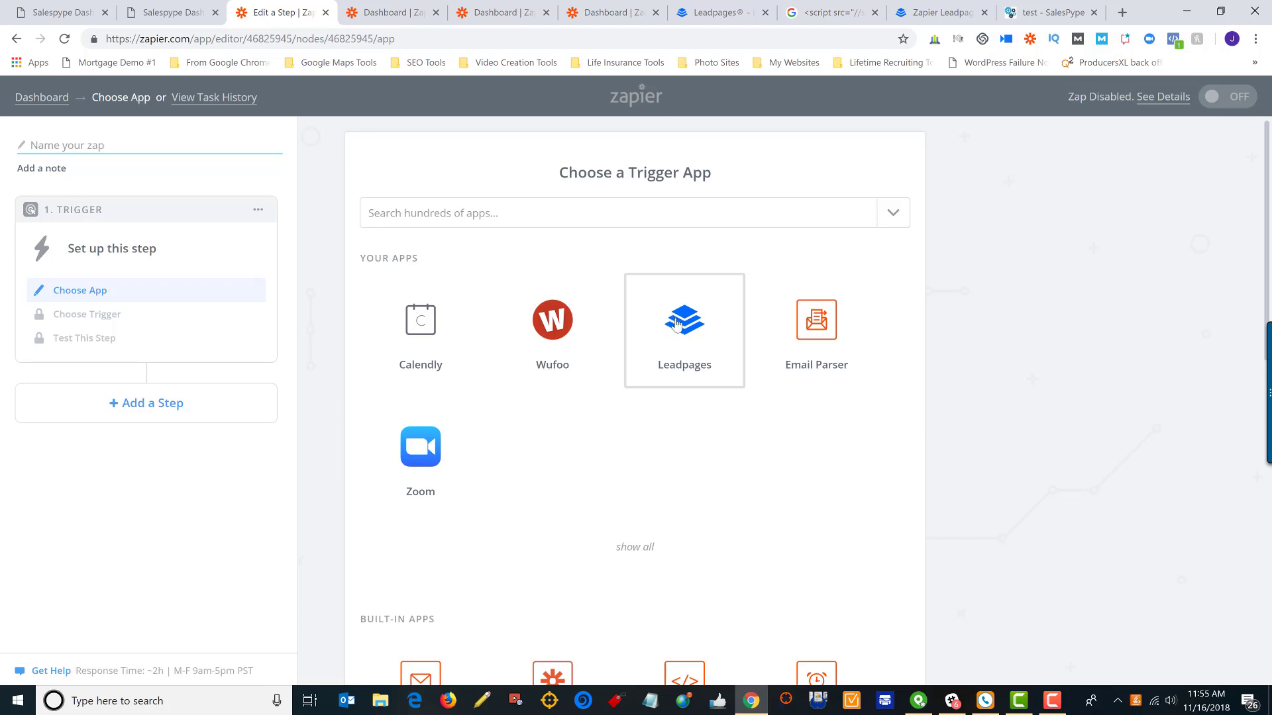
left_click(676, 322)
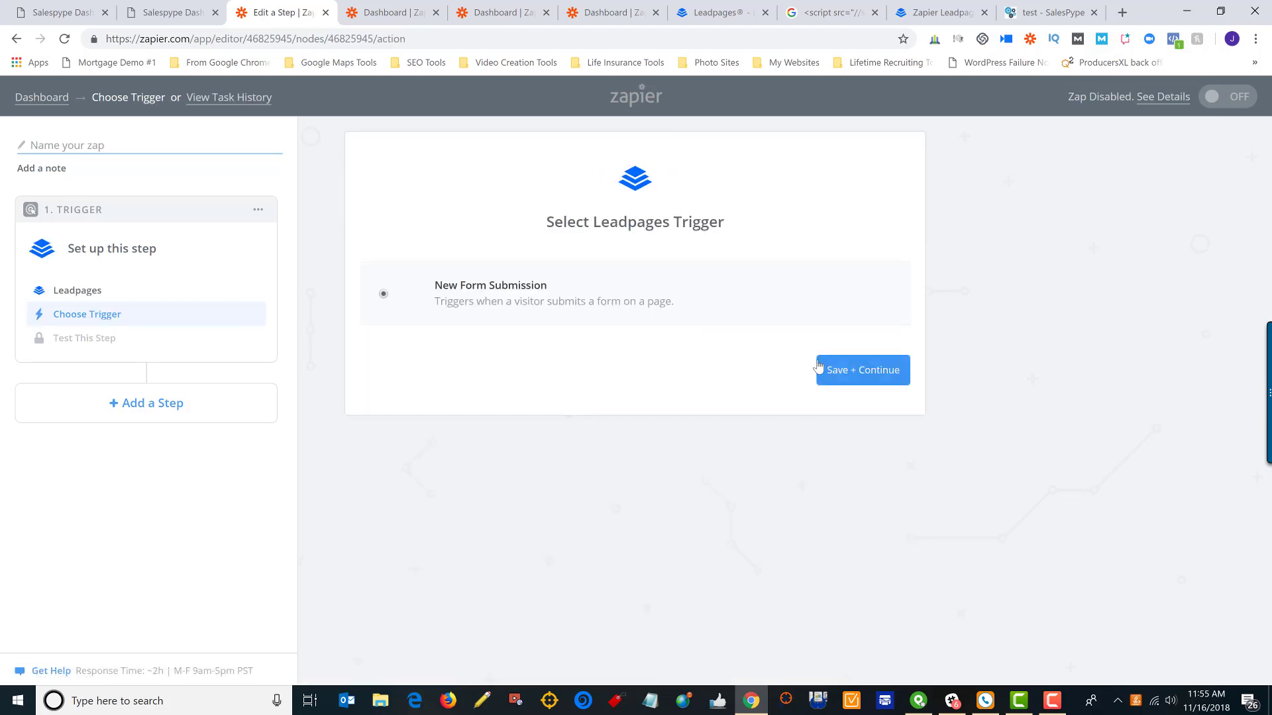
Save New Form Submission as the trigger and successfully test the linked Leadpages account
left_click(854, 379)
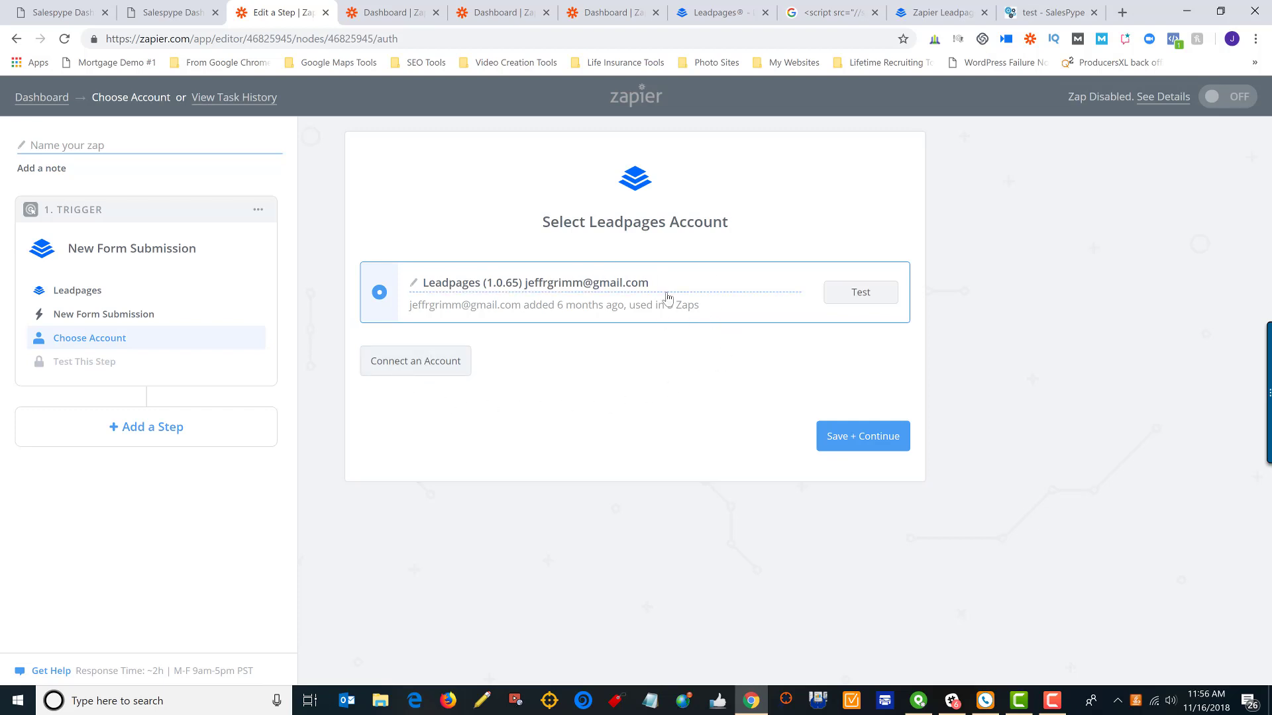
left_click(859, 295)
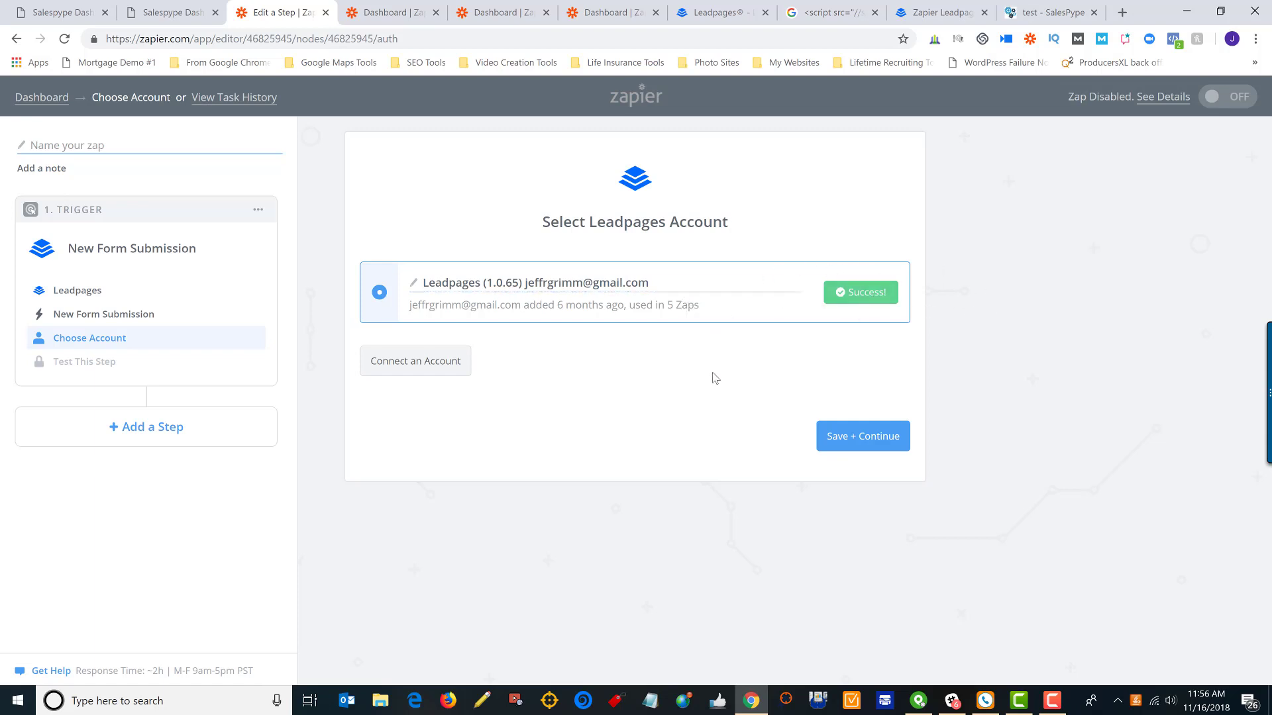
left_click(873, 445)
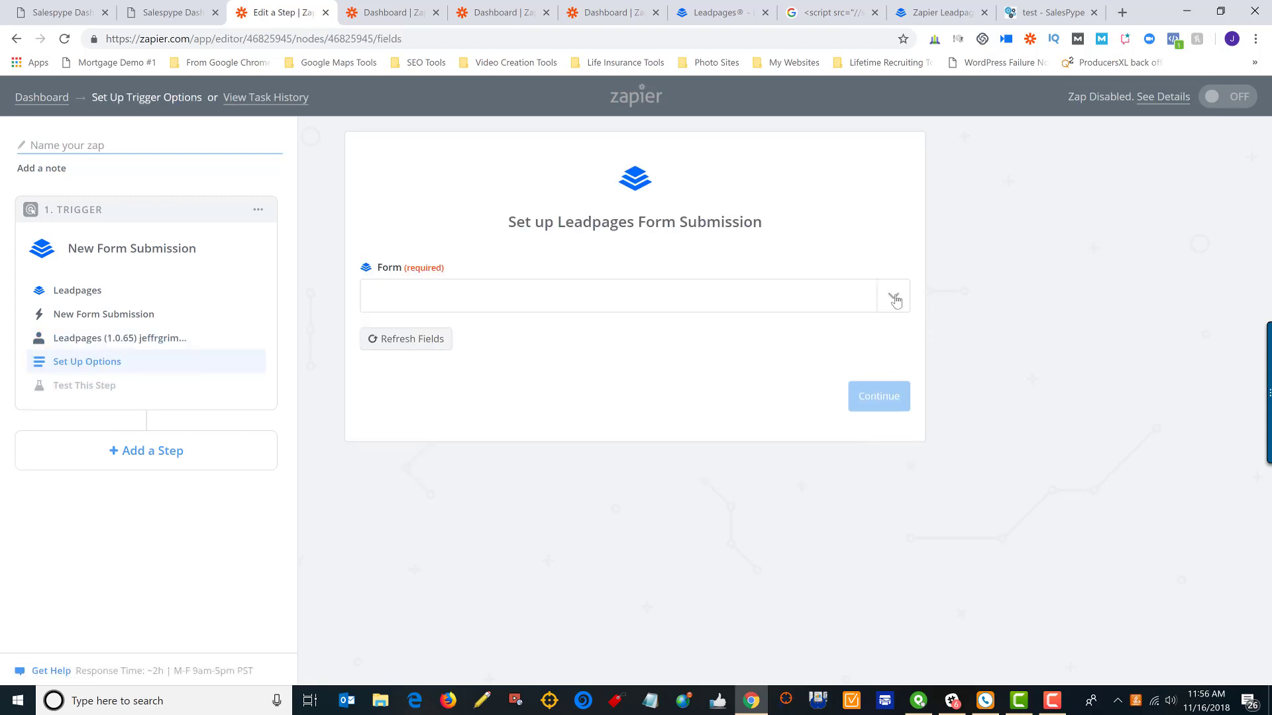
Set the trigger form to 'Leadpages To SalesPype Demo Nov 16, 2018 11:35:02 AM' and continue
left_click(894, 299)
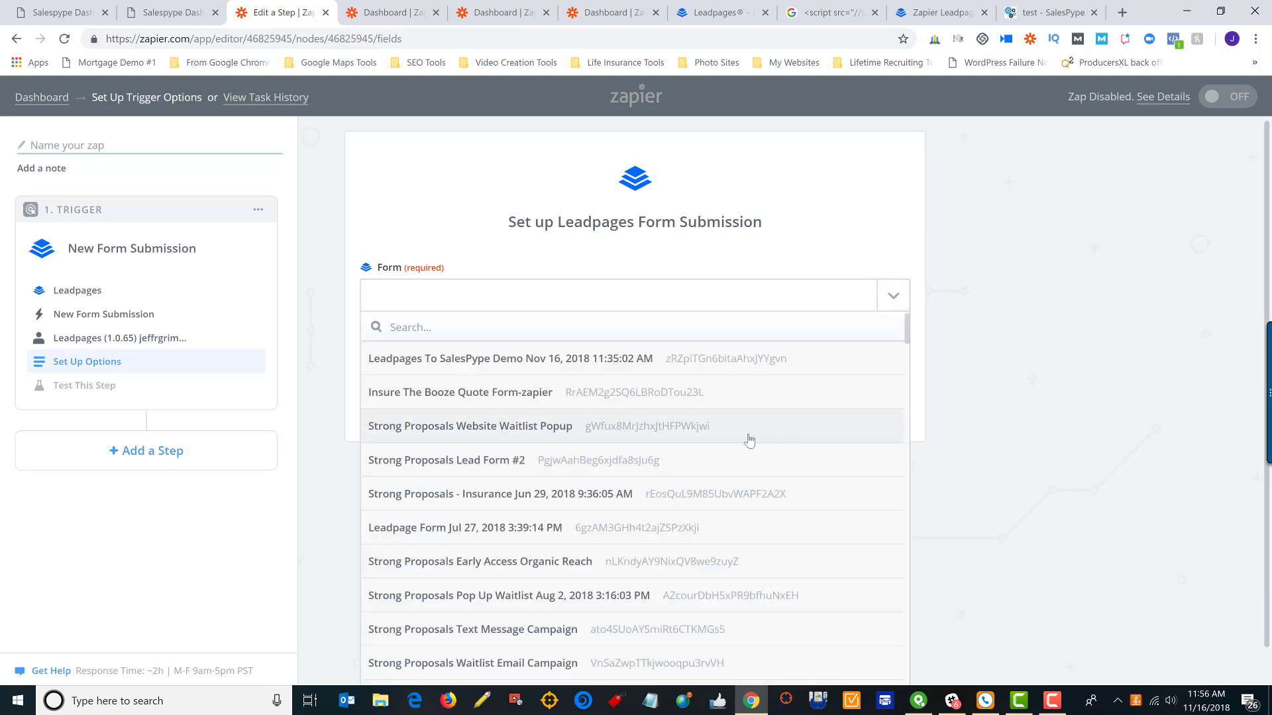
scroll(705, 446, "down", 20)
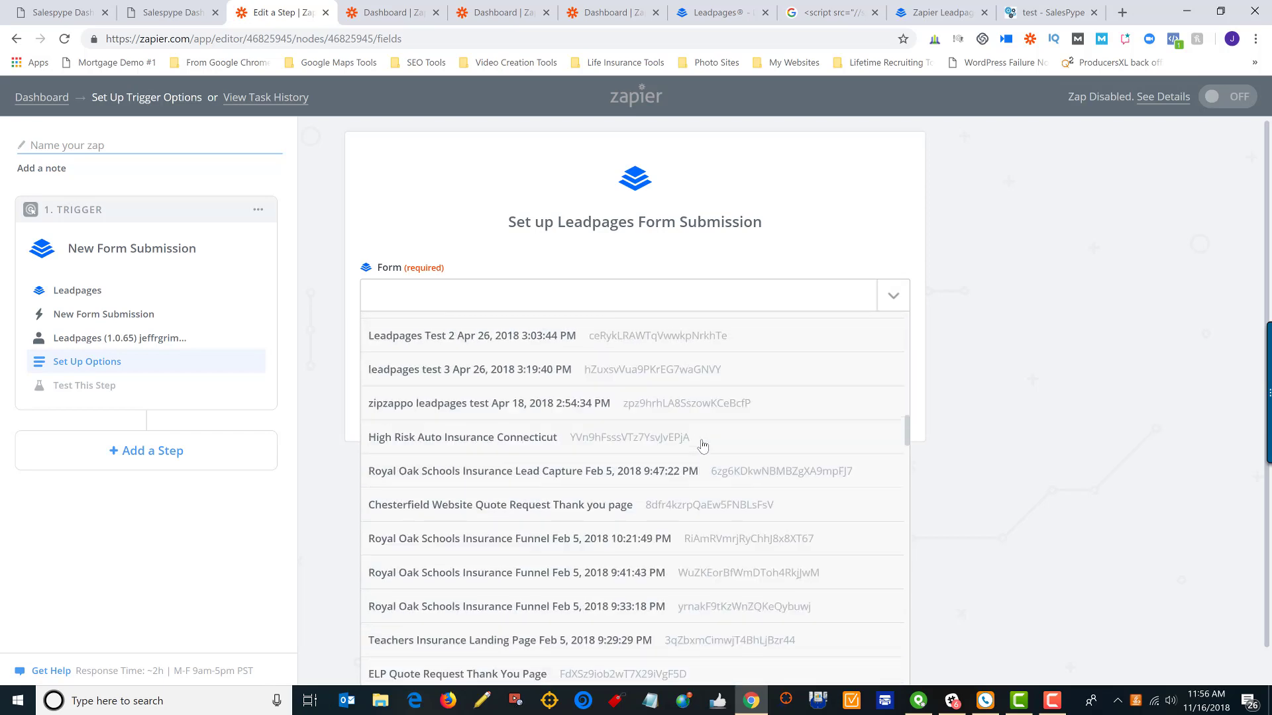
scroll(698, 450, "up", 20)
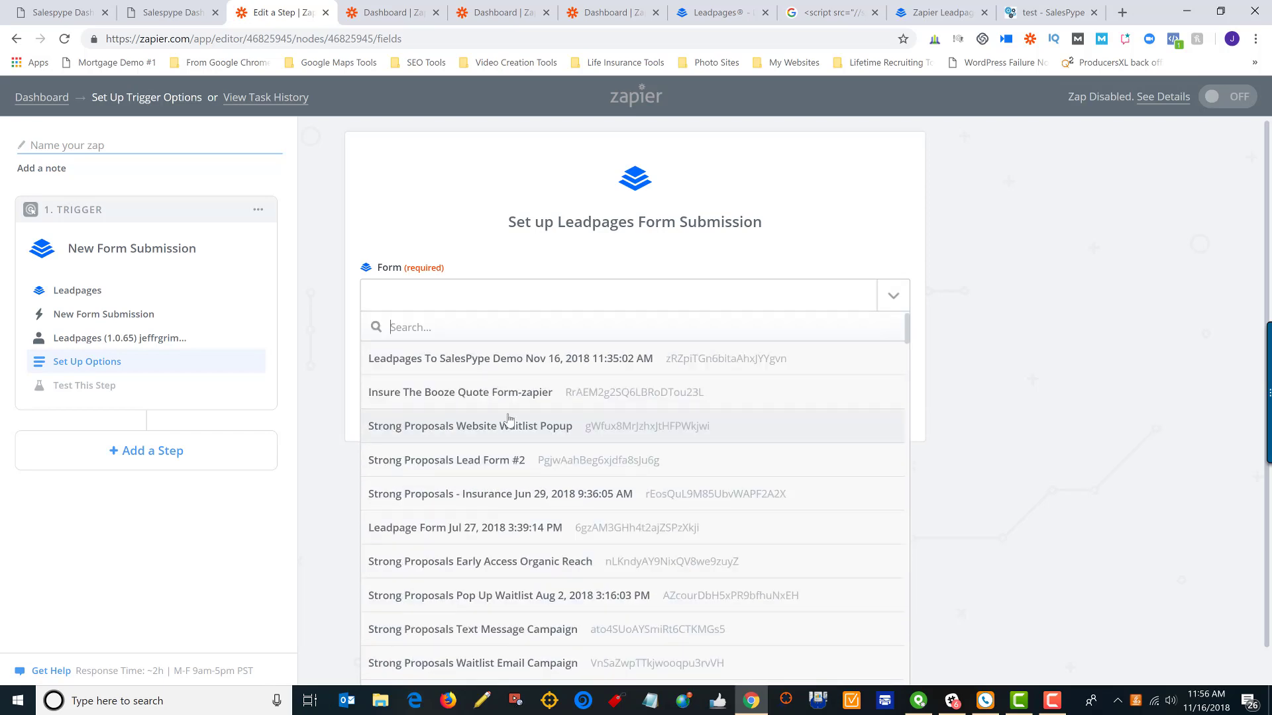
left_click(475, 361)
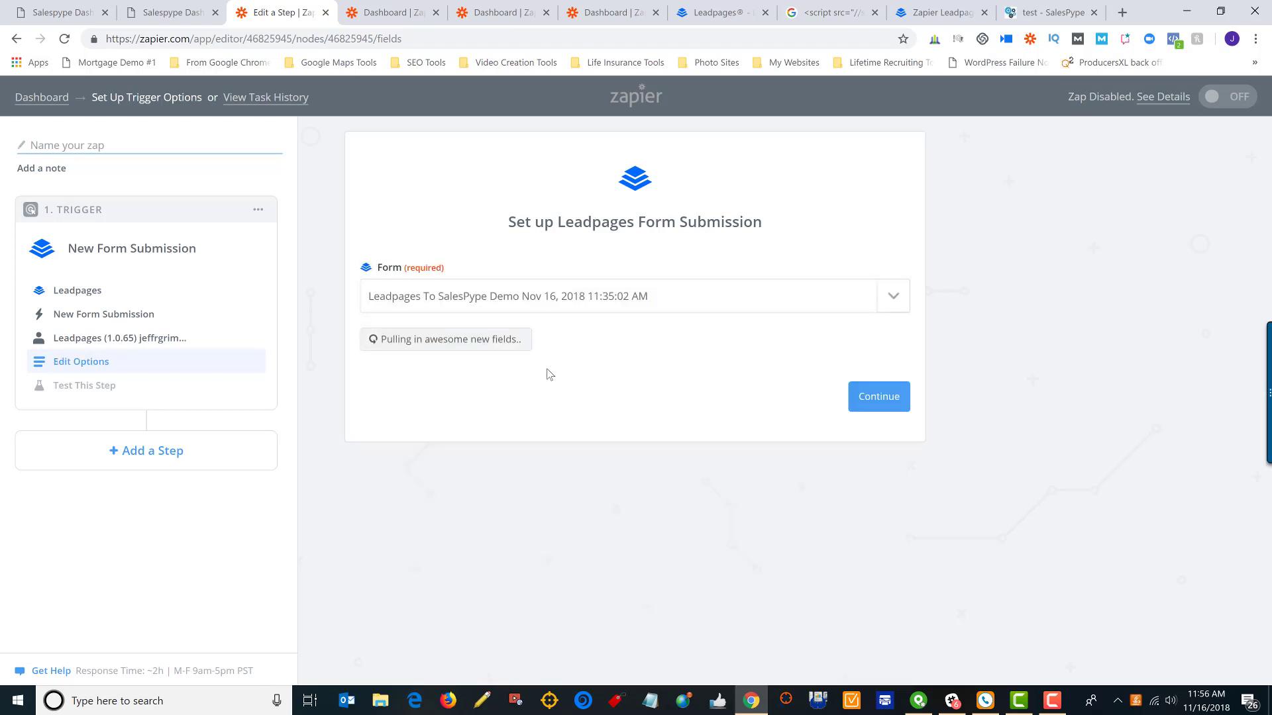
left_click(879, 397)
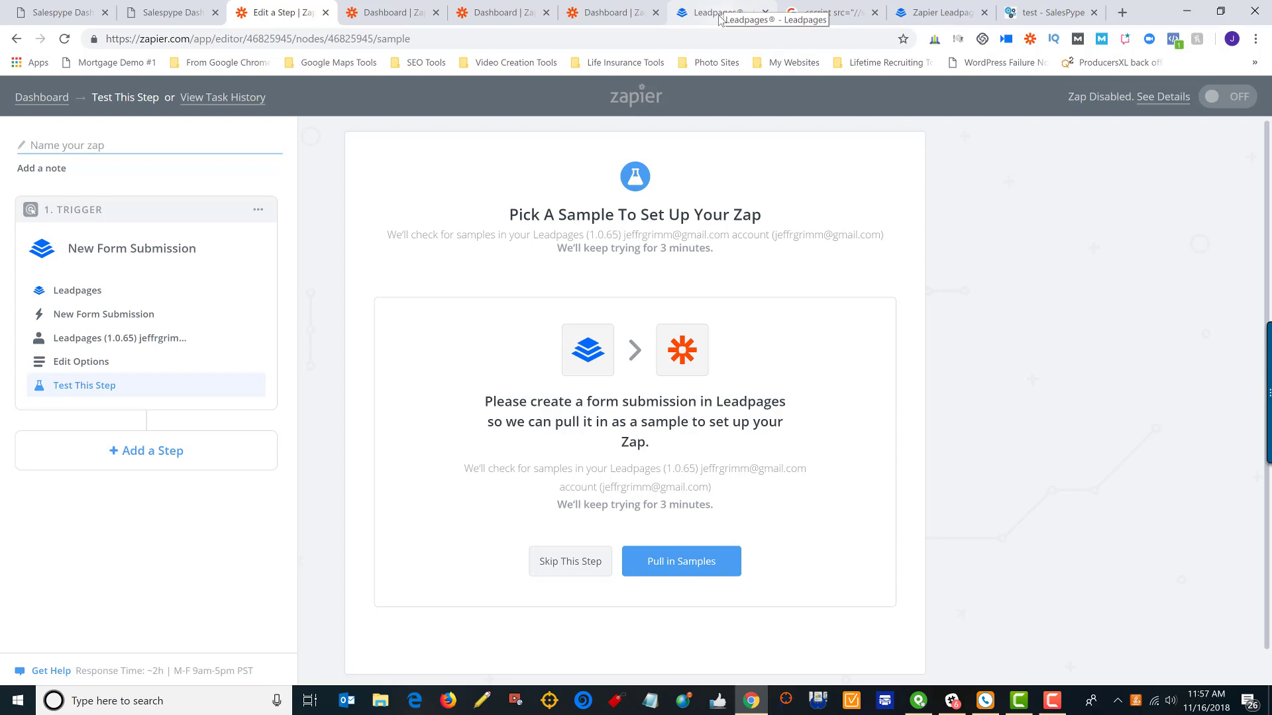
On the SalesPype test page form, enter the test contact's first and last name
left_click(719, 19)
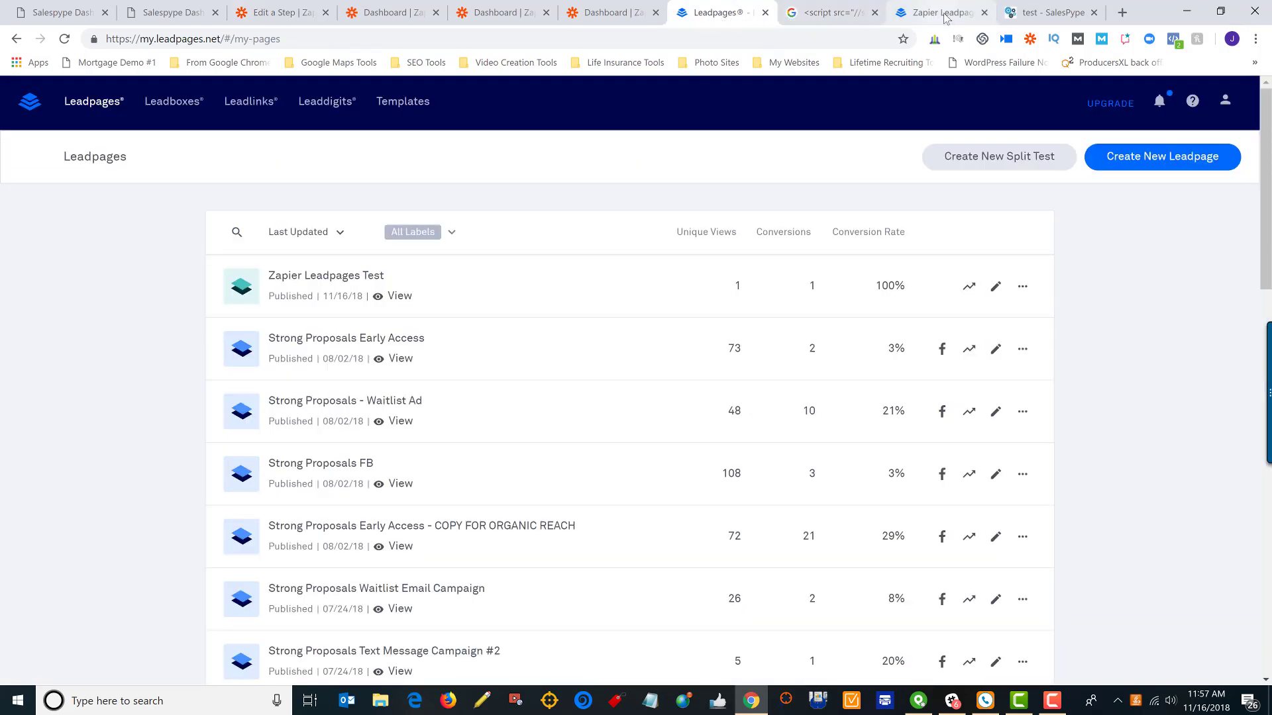
left_click(980, 17)
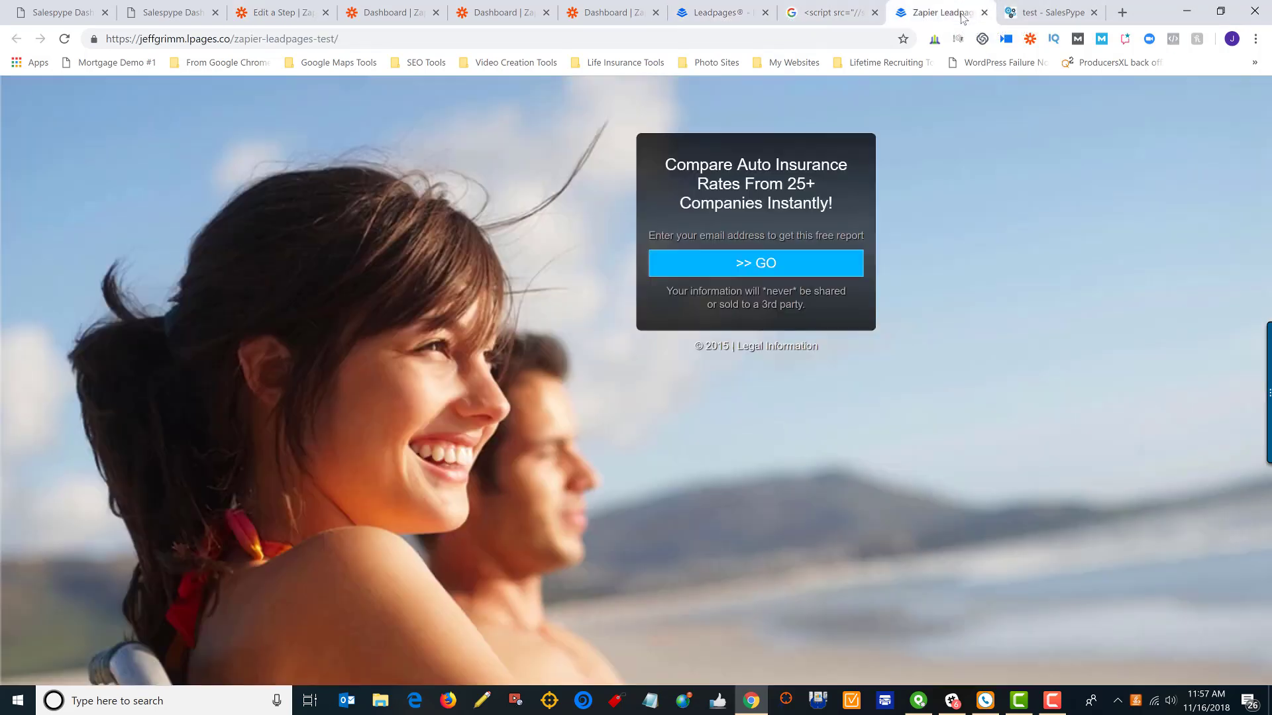
left_click(1022, 18)
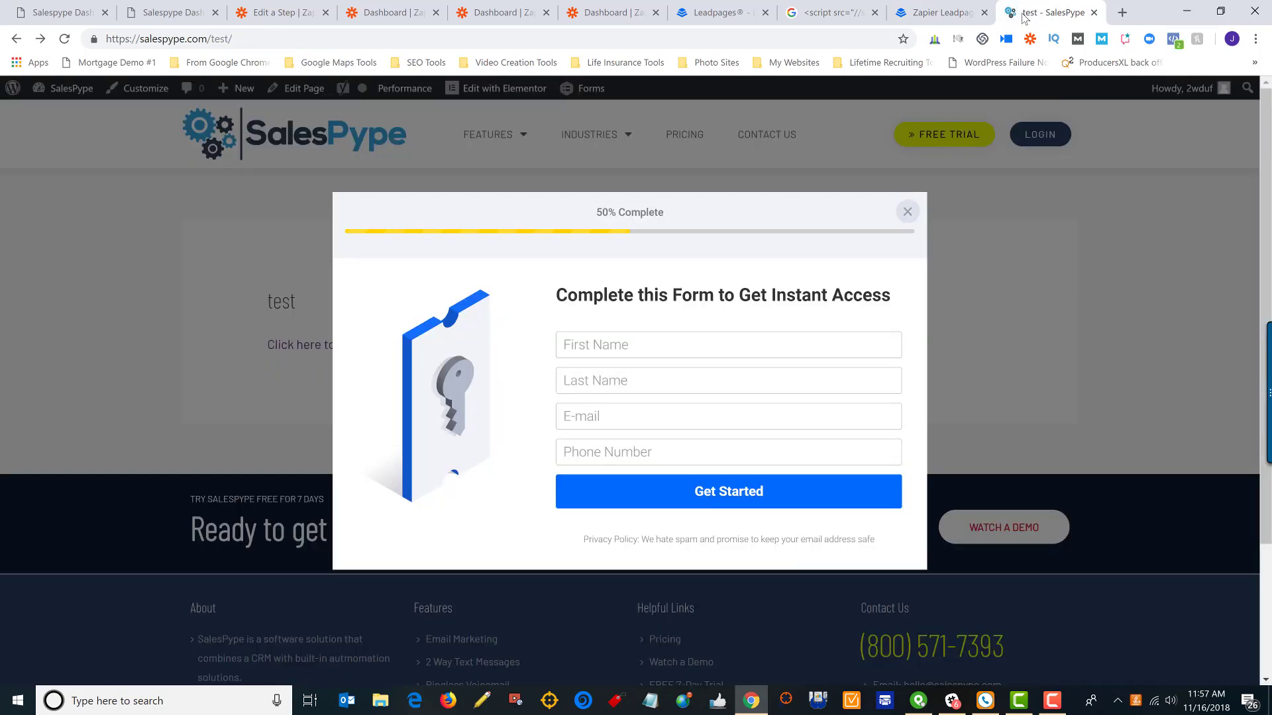
left_click(680, 343)
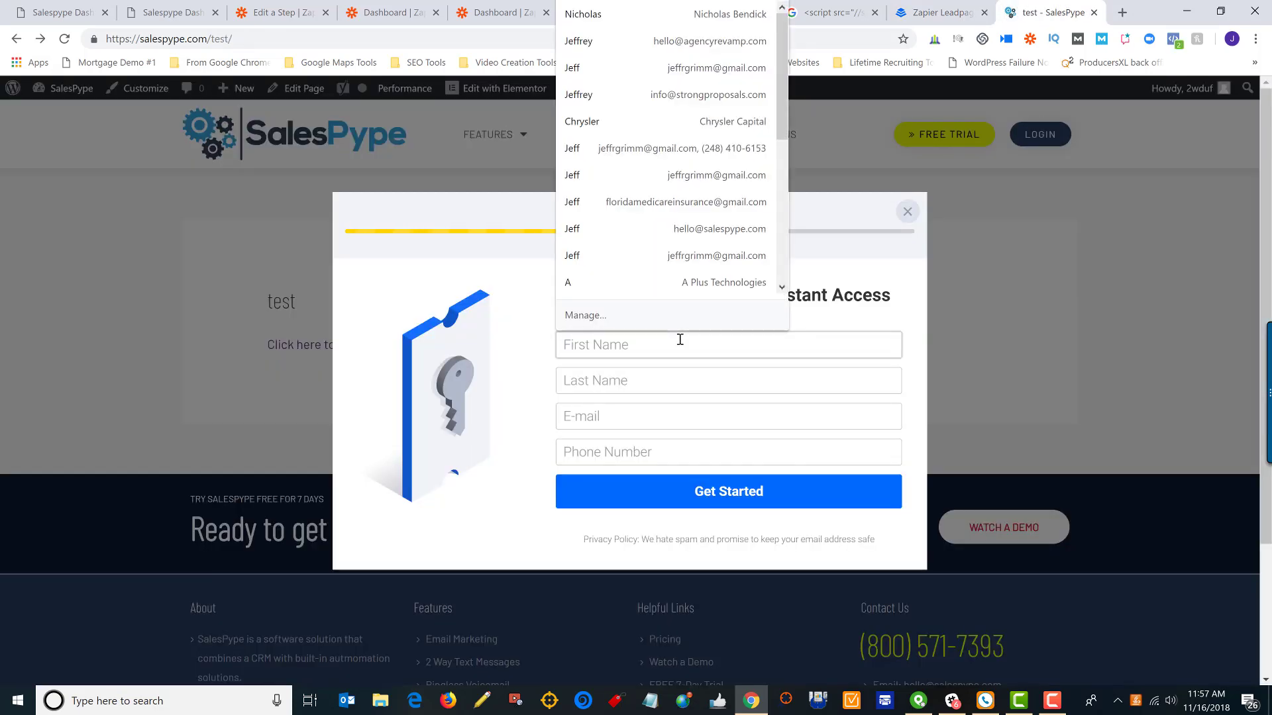
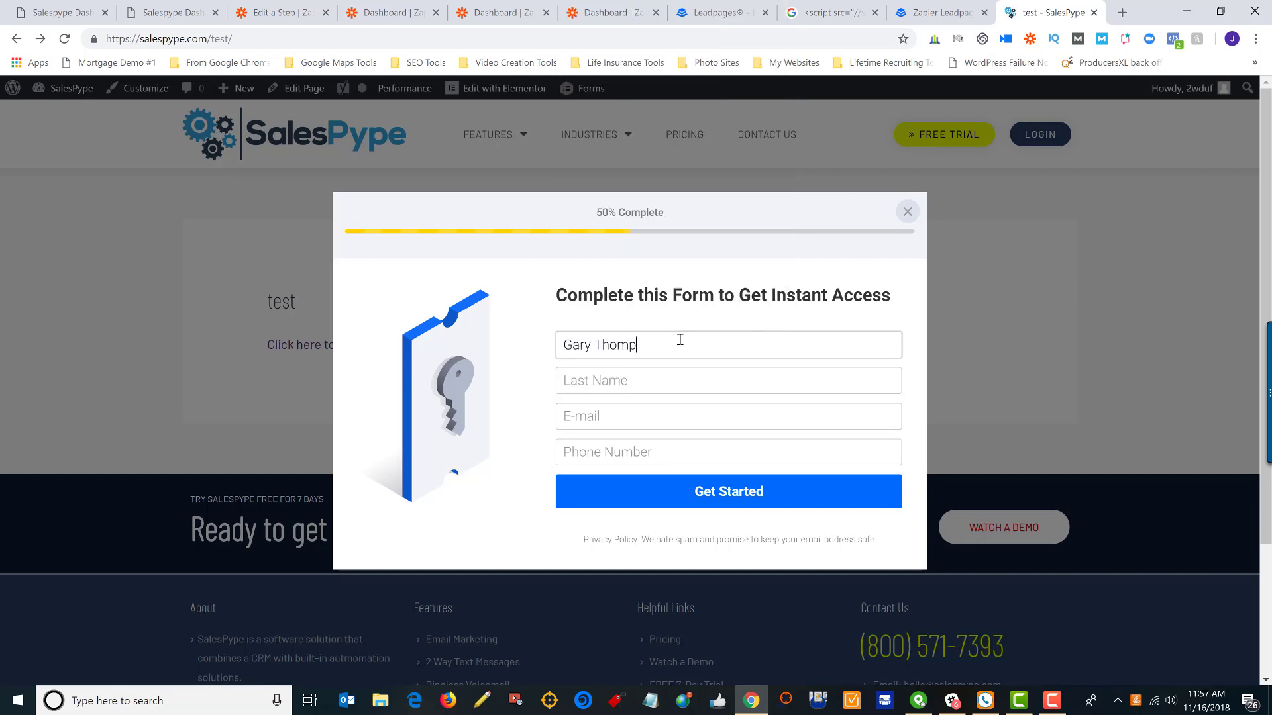
key("Tab")
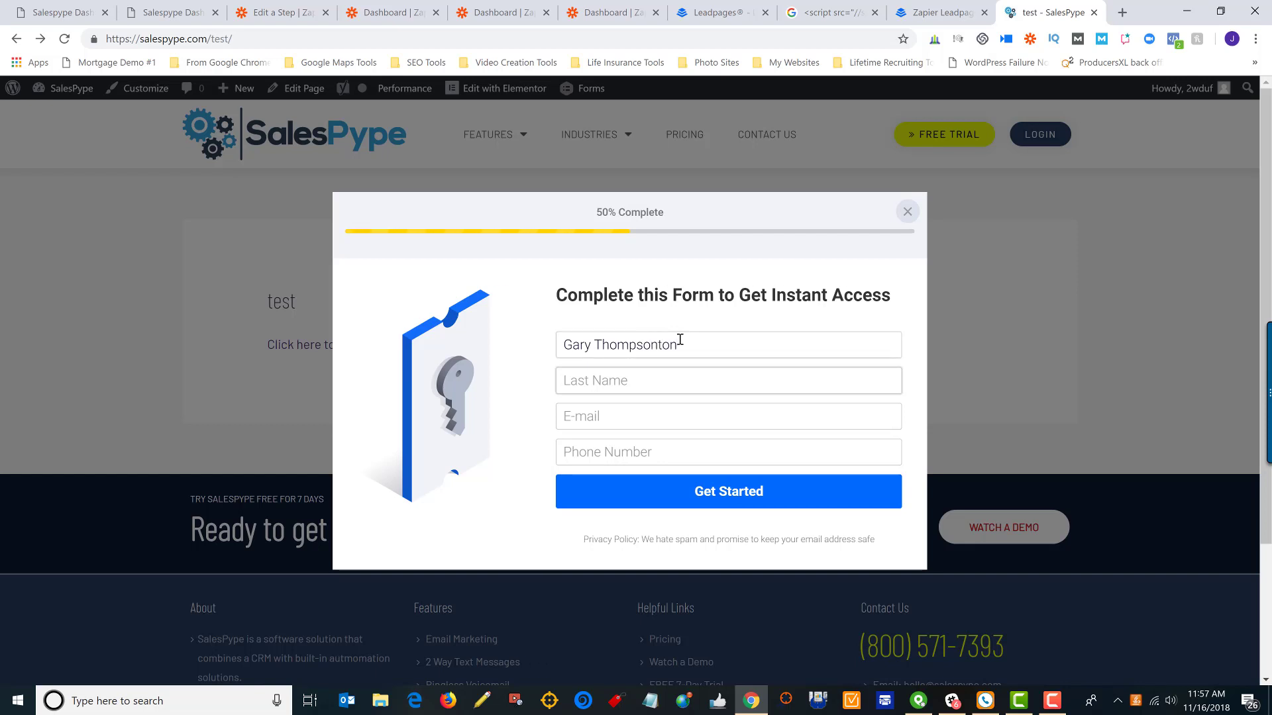
left_click(679, 342)
key("BackSpace")
key("BackSpace")
key("BackSpace")
key("BackSpace")
key("BackSpace")
key("BackSpace")
key("BackSpace")
key("BackSpace")
key("BackSpace")
key("BackSpace")
key("BackSpace")
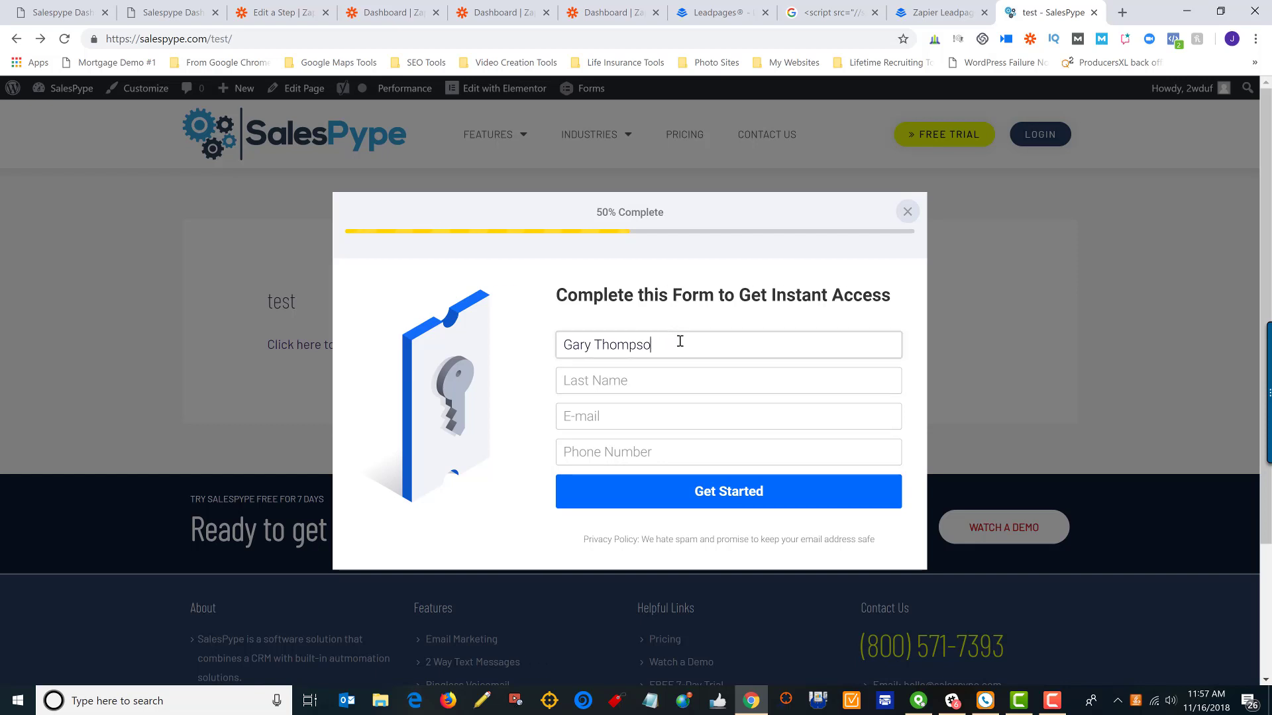
key("Tab")
type("Th")
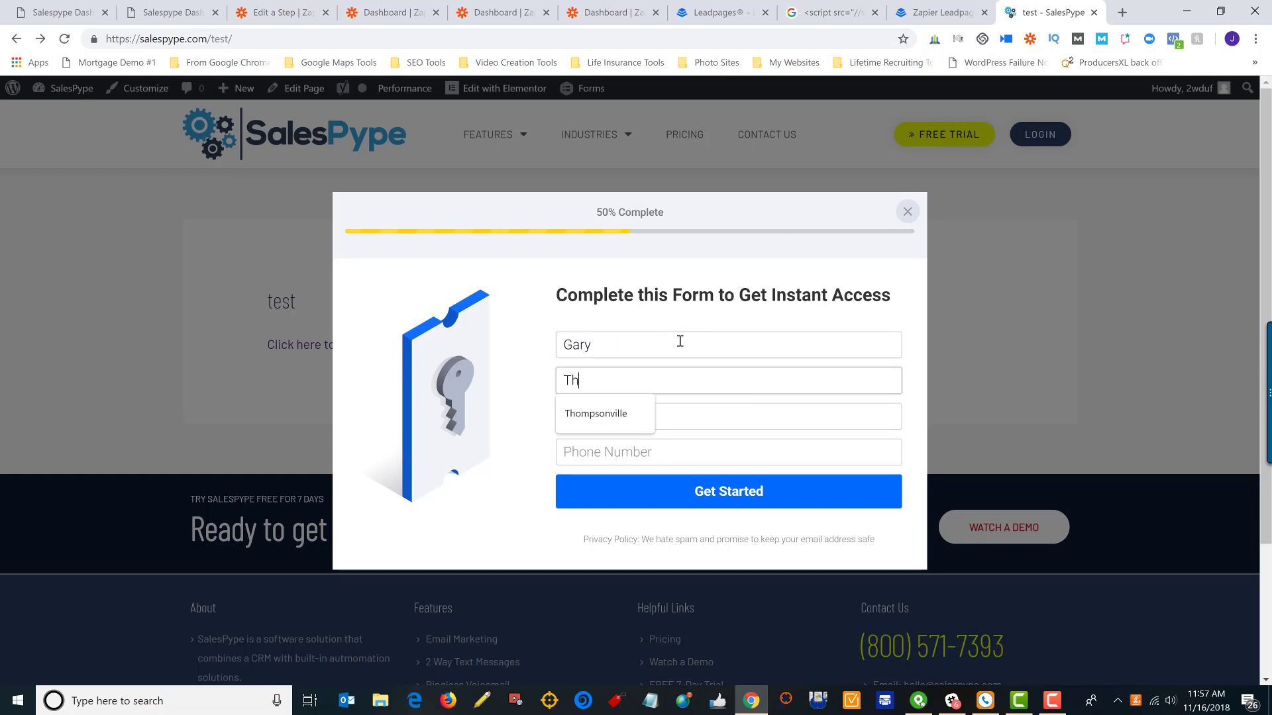
type("ompsonton")
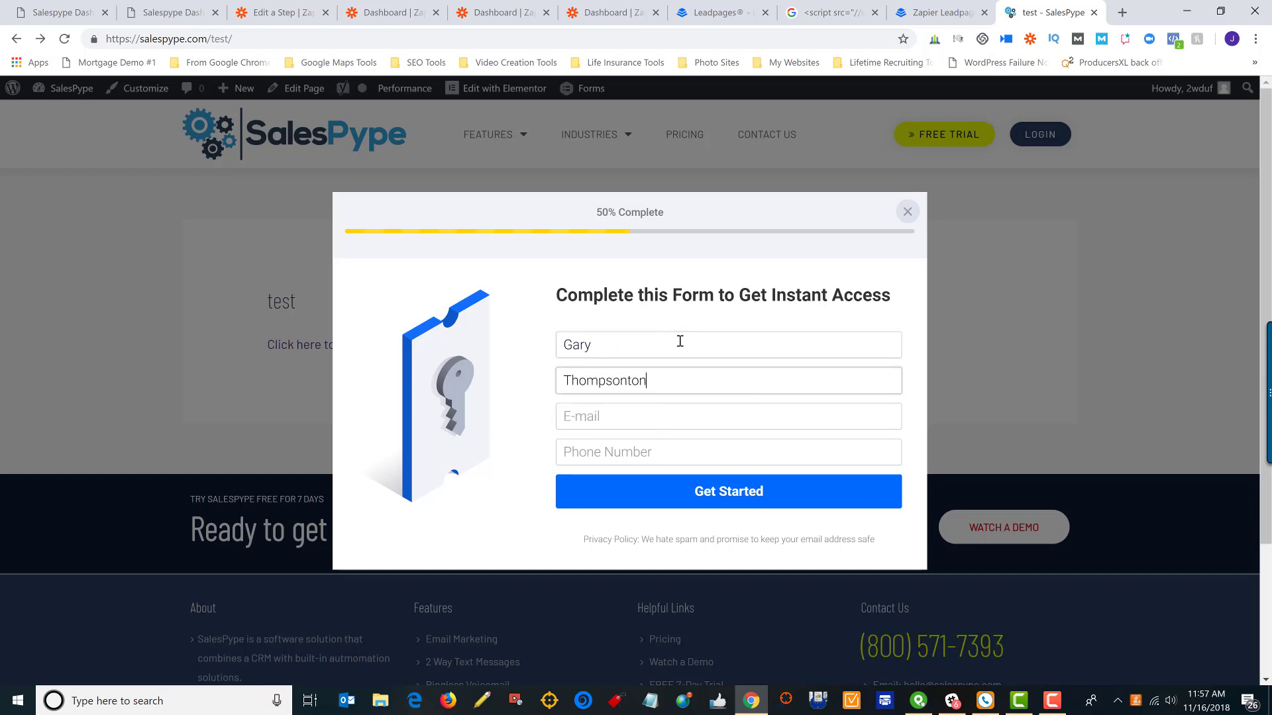
key("Tab")
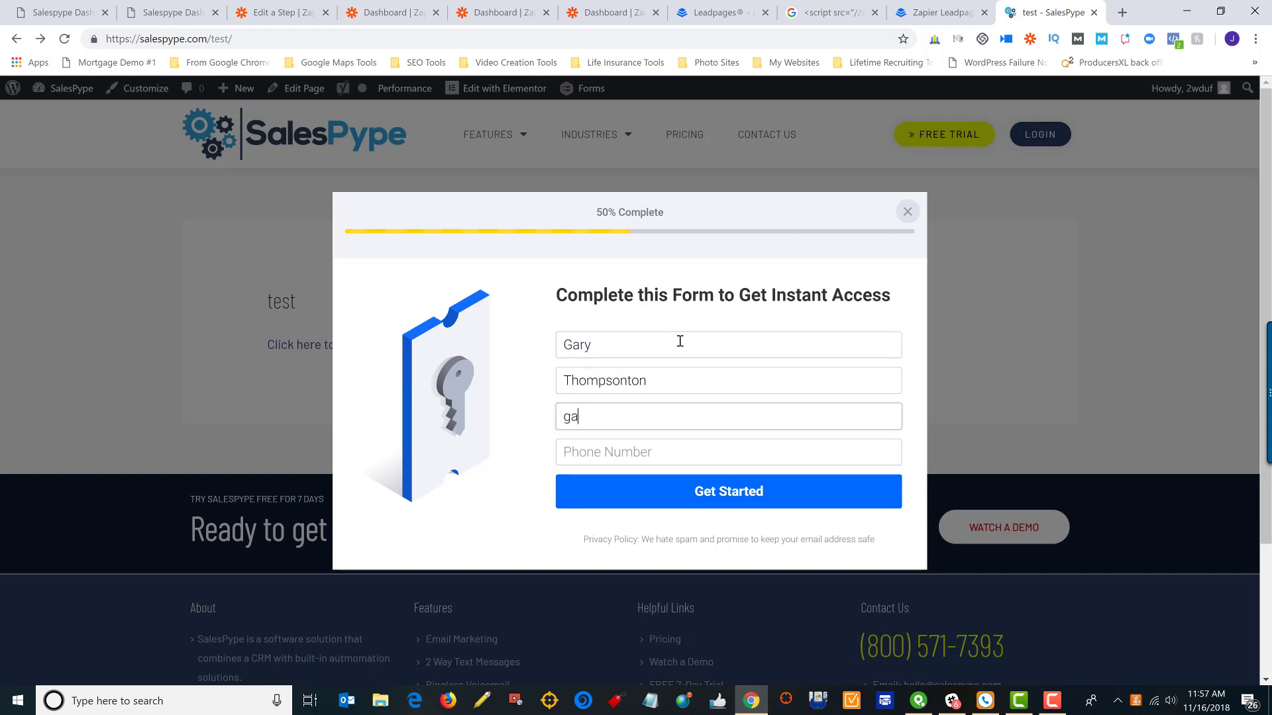
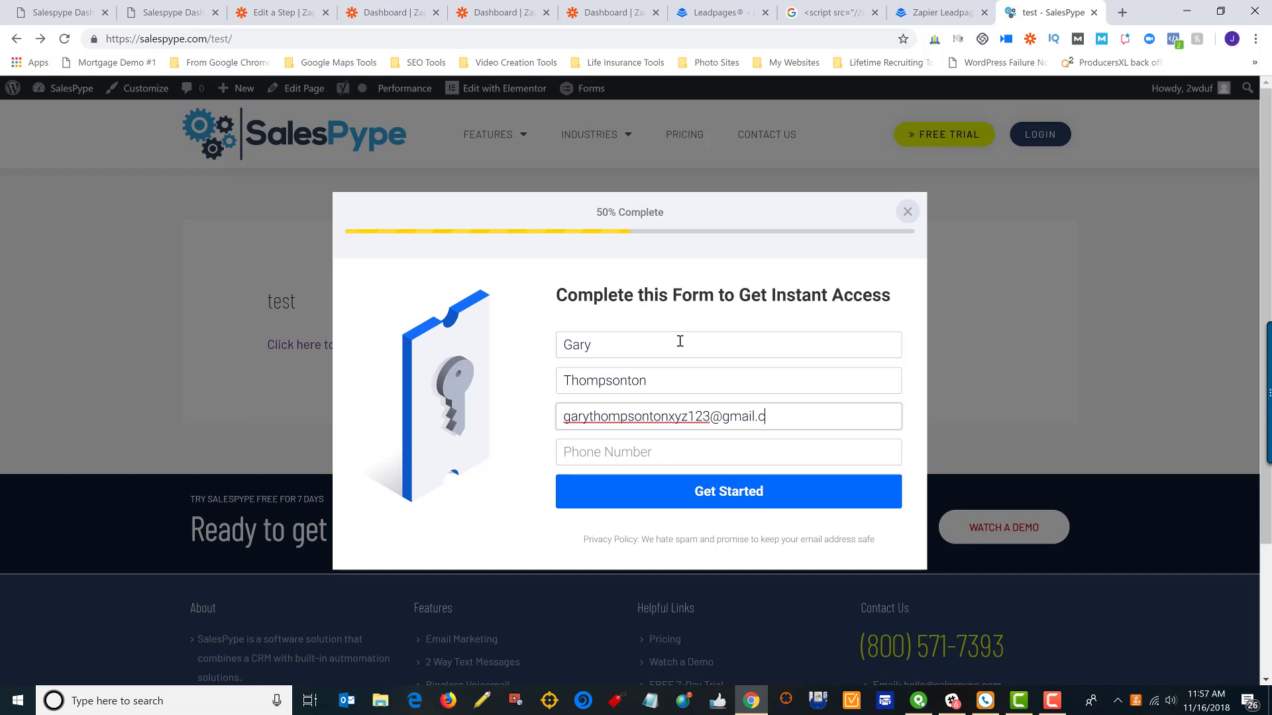
Fill in the contact's e-mail and phone number, submit the form, and return to Zapier
key("Tab")
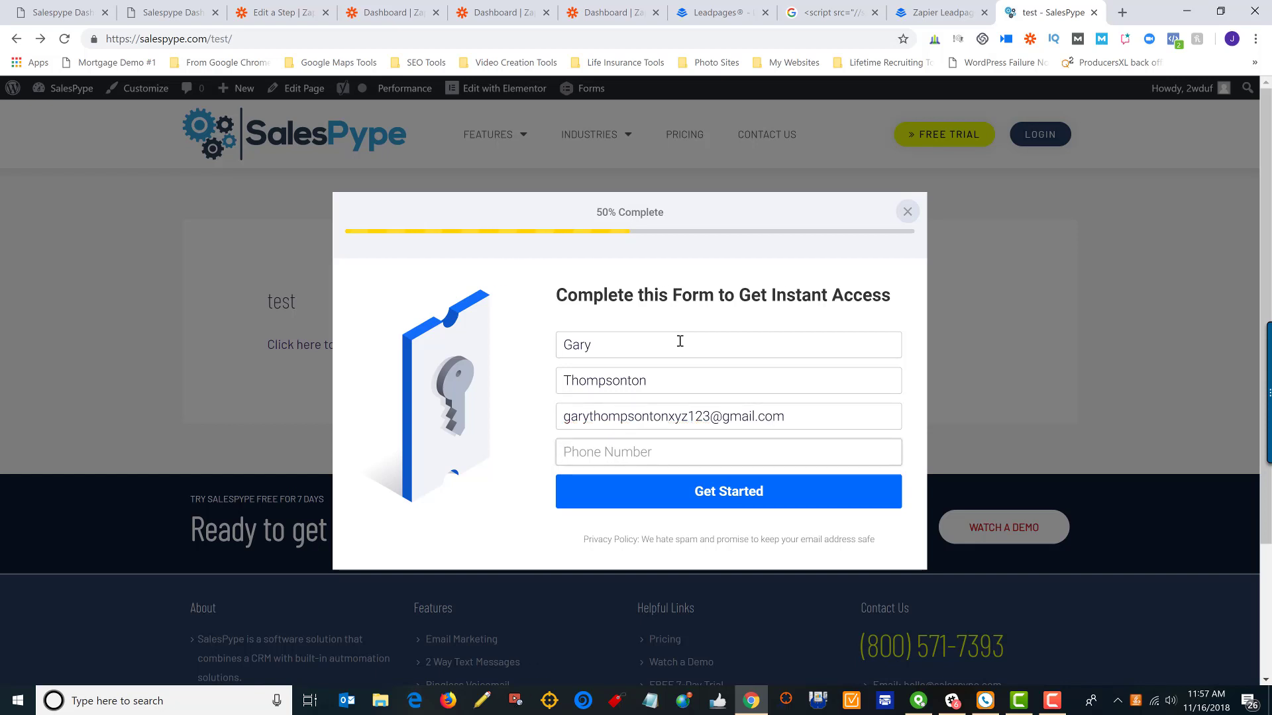
left_click(706, 486)
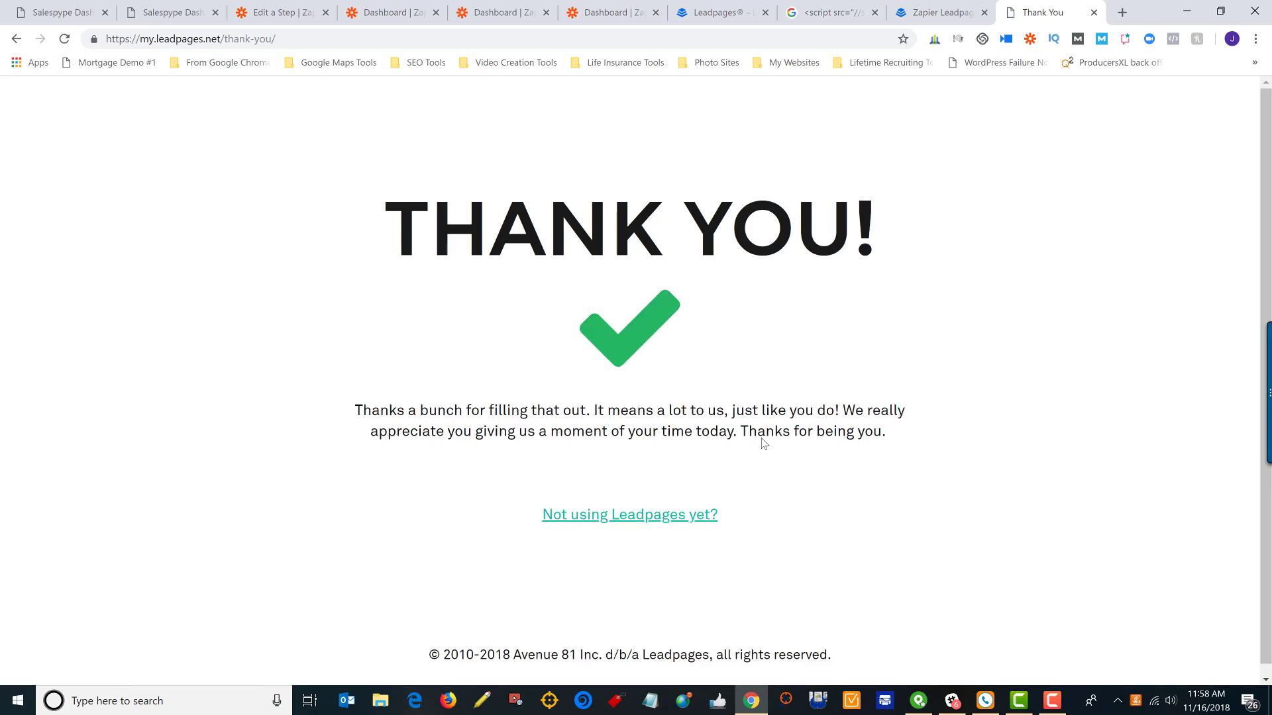
left_click(295, 20)
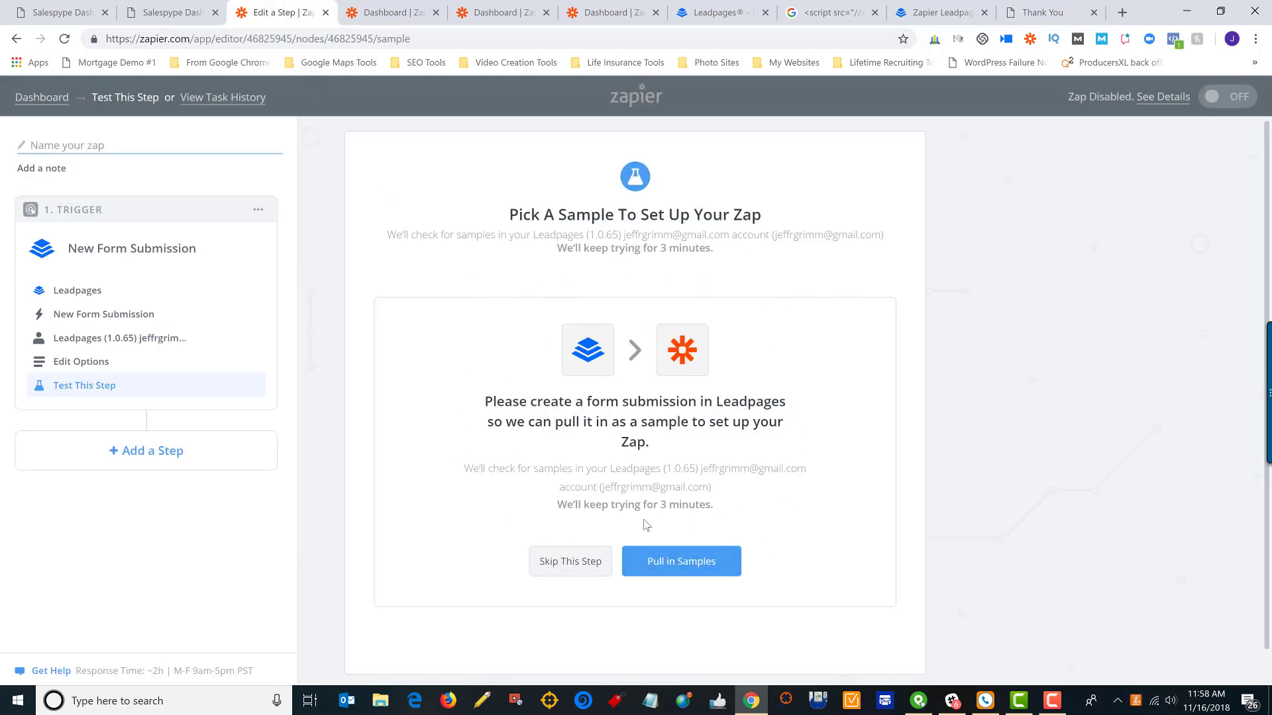
Pull in Form Submission A as the trigger sample, review its fields, and continue
left_click(692, 565)
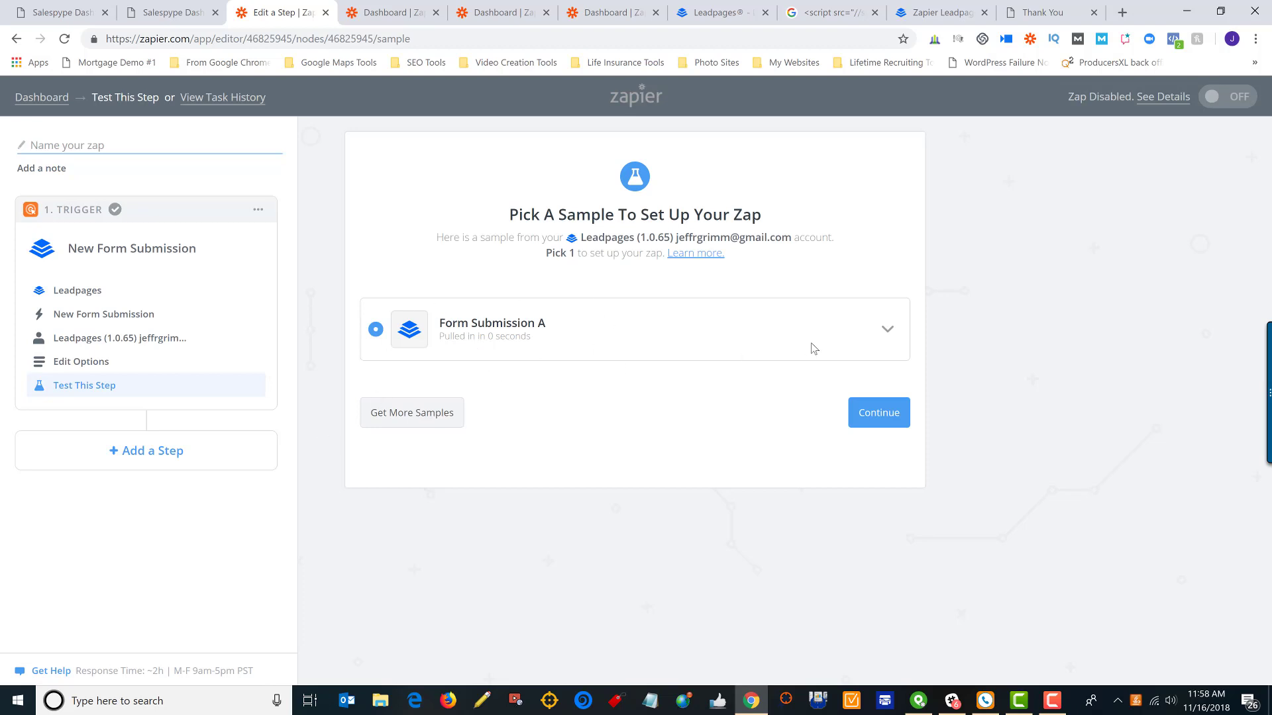
left_click(884, 338)
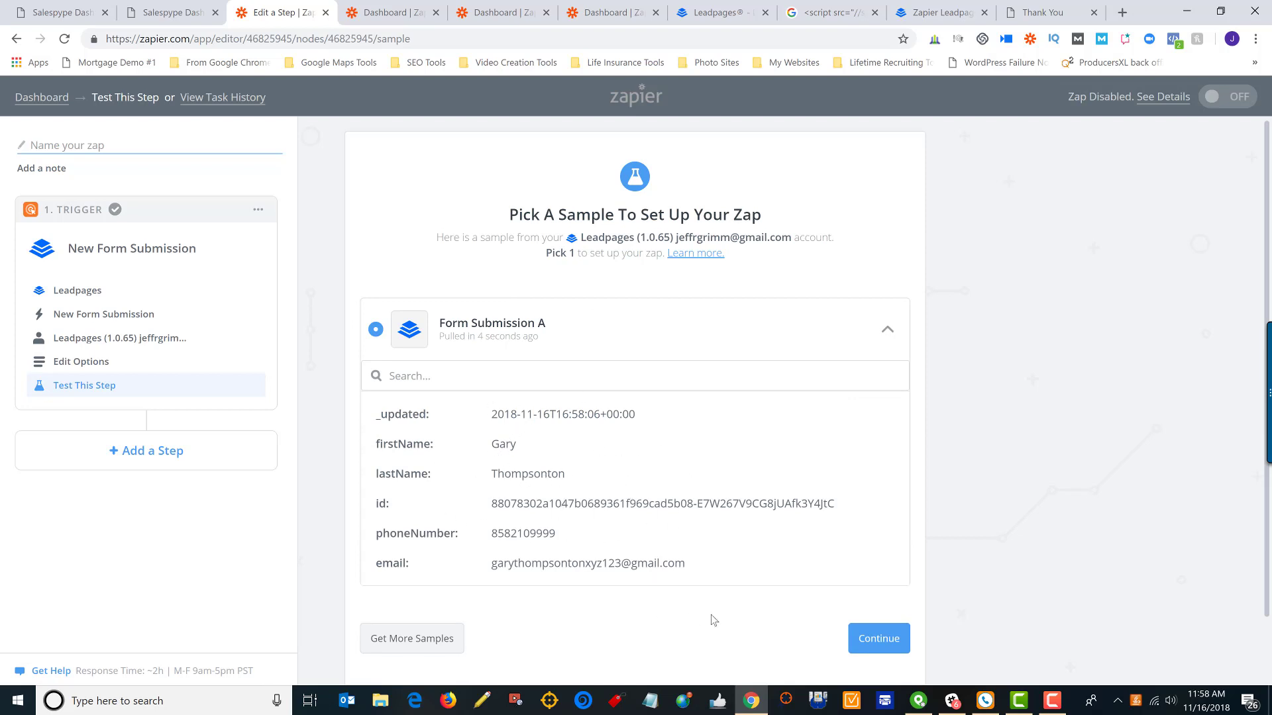
left_click(870, 642)
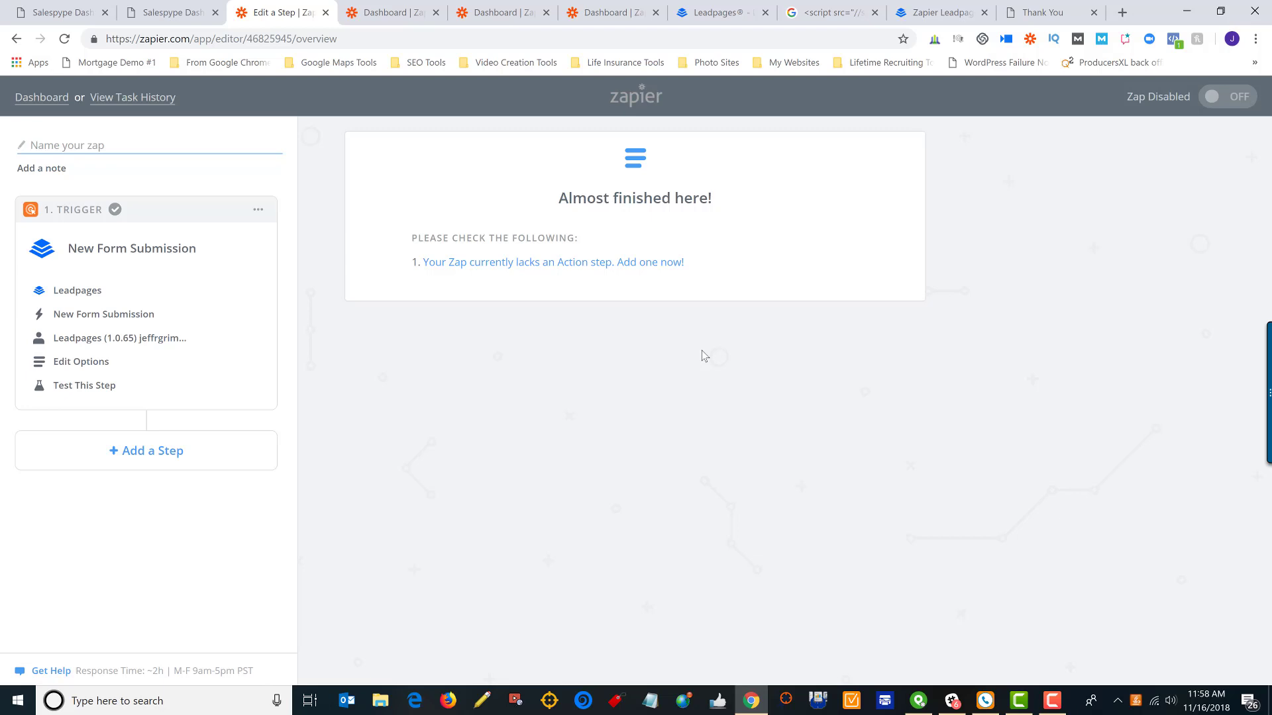
Add an action step using Salespype (1.2.0) with the Create Contact action
left_click(637, 265)
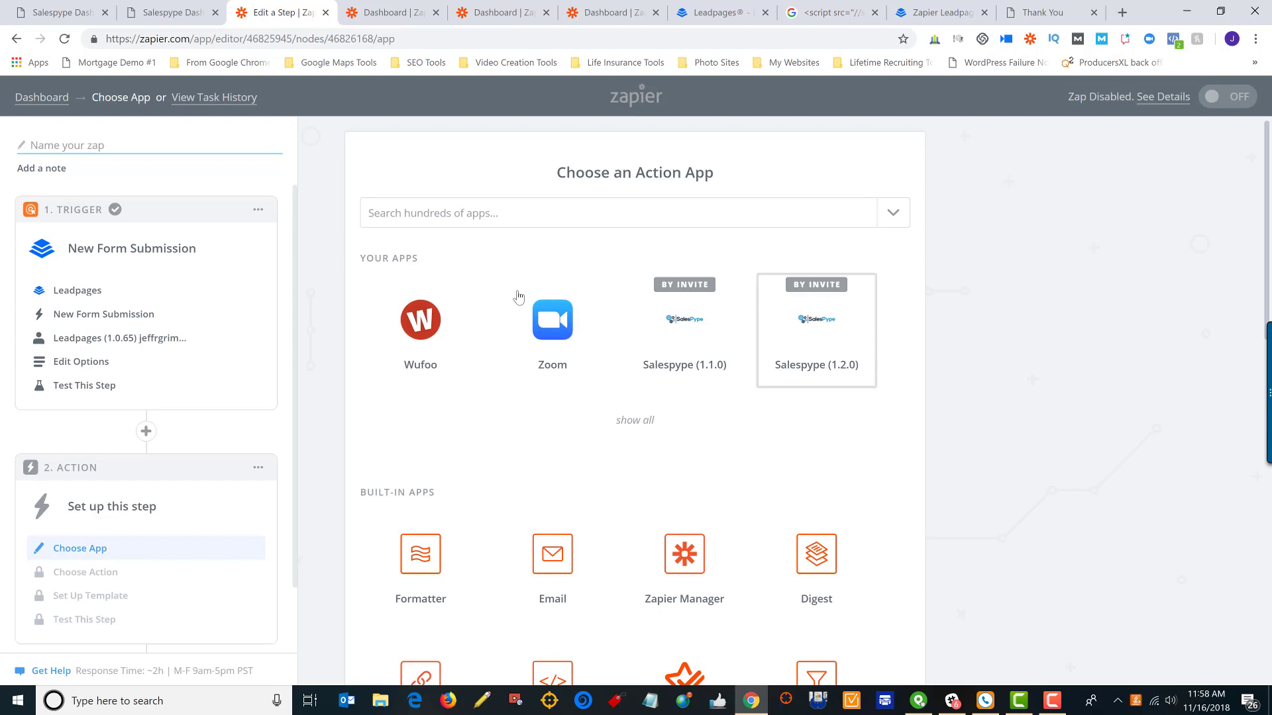
left_click(712, 219)
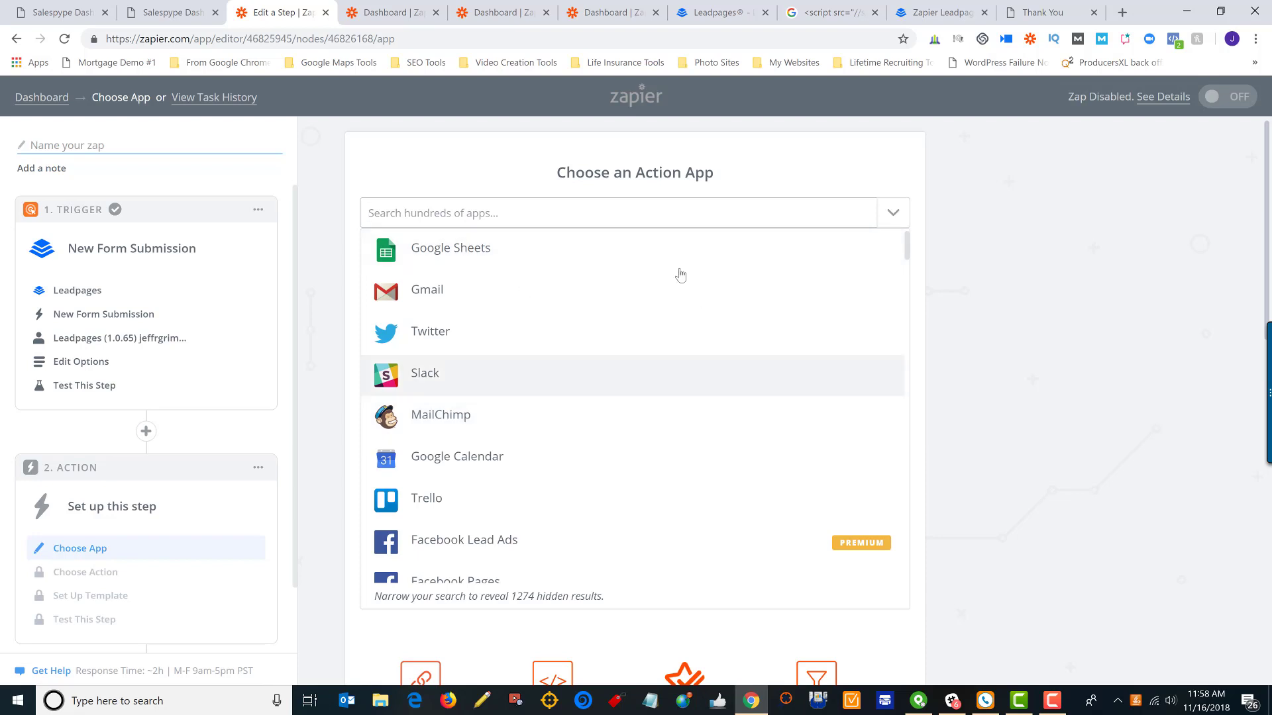
left_click(996, 350)
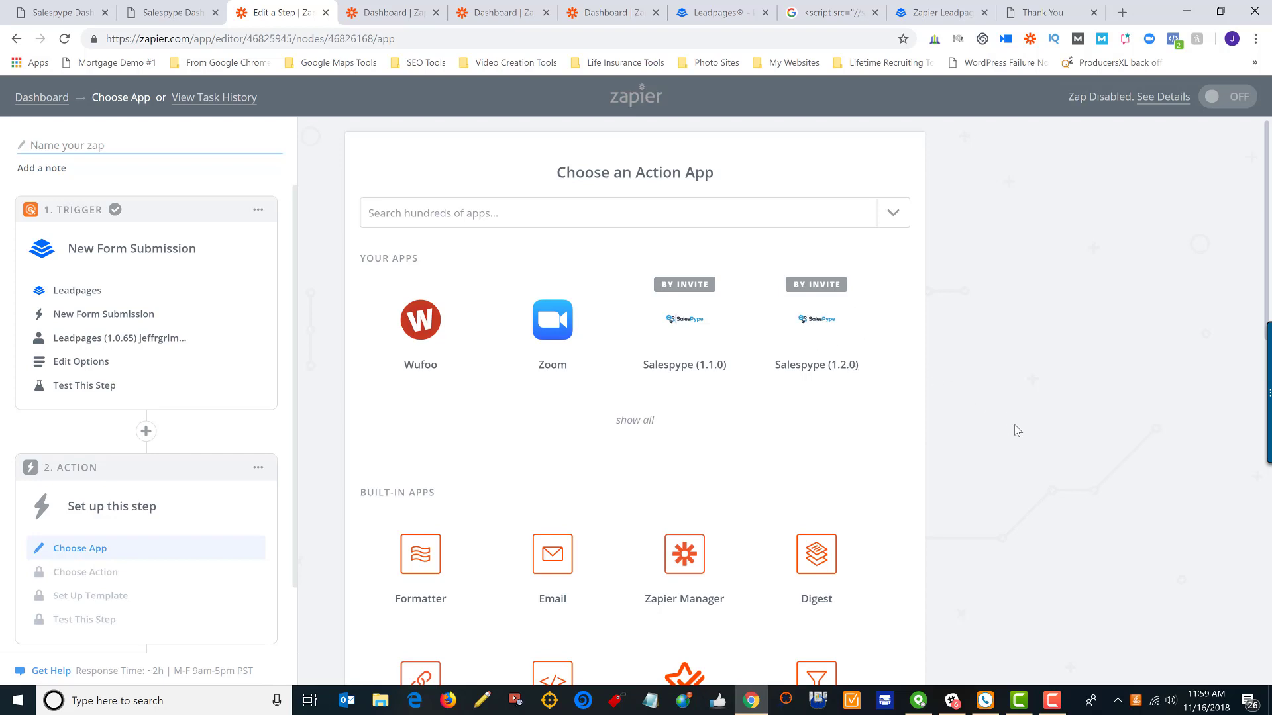
left_click(822, 338)
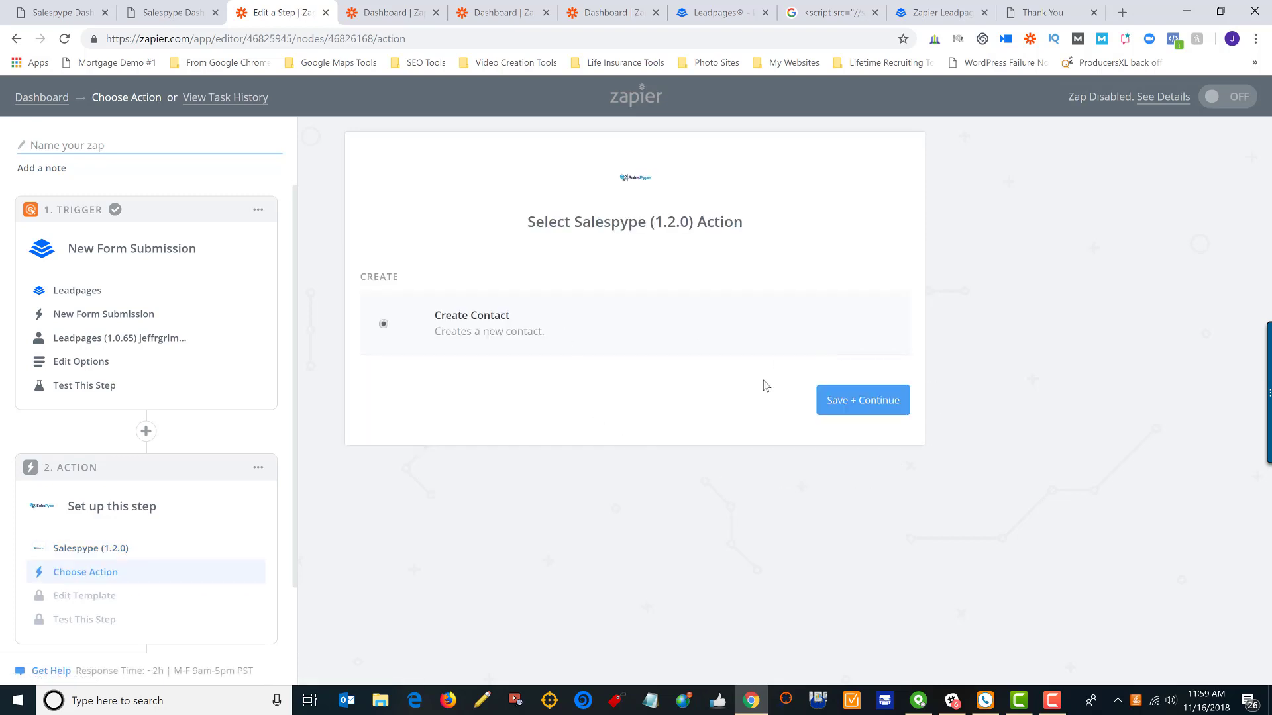
left_click(874, 405)
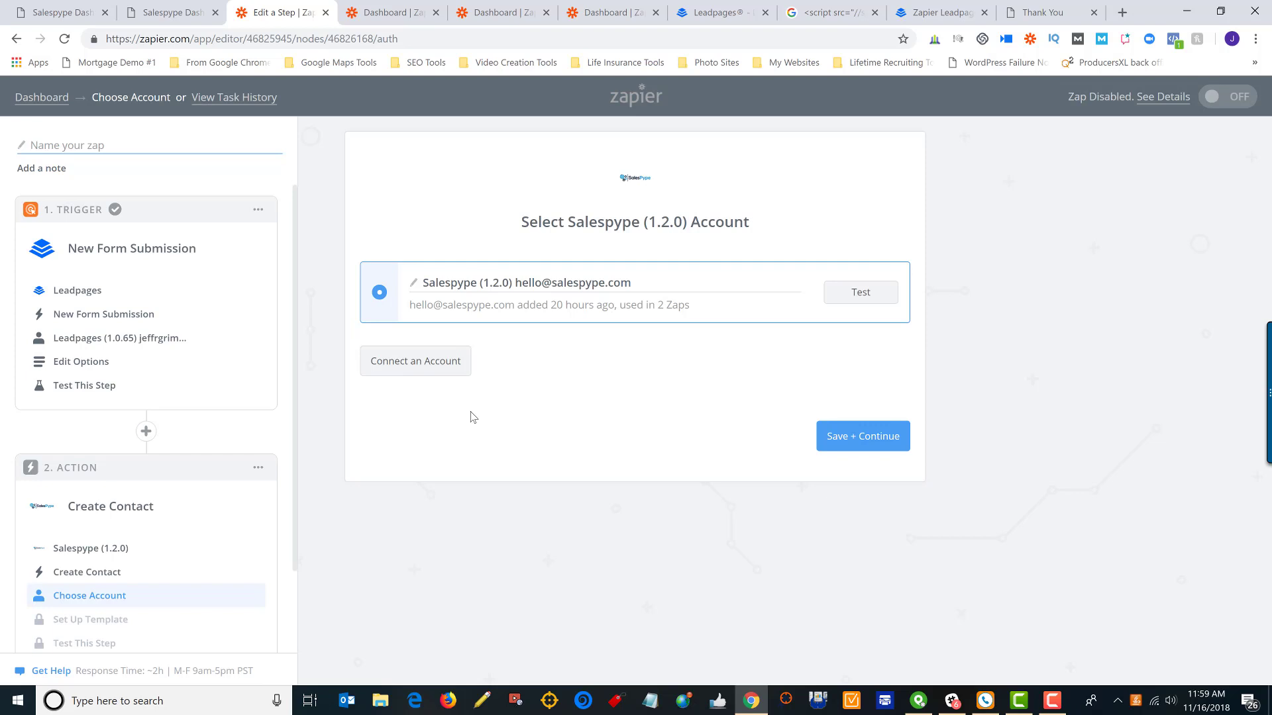
Test the Salespype account until it shows Success!, then save and continue
left_click(855, 296)
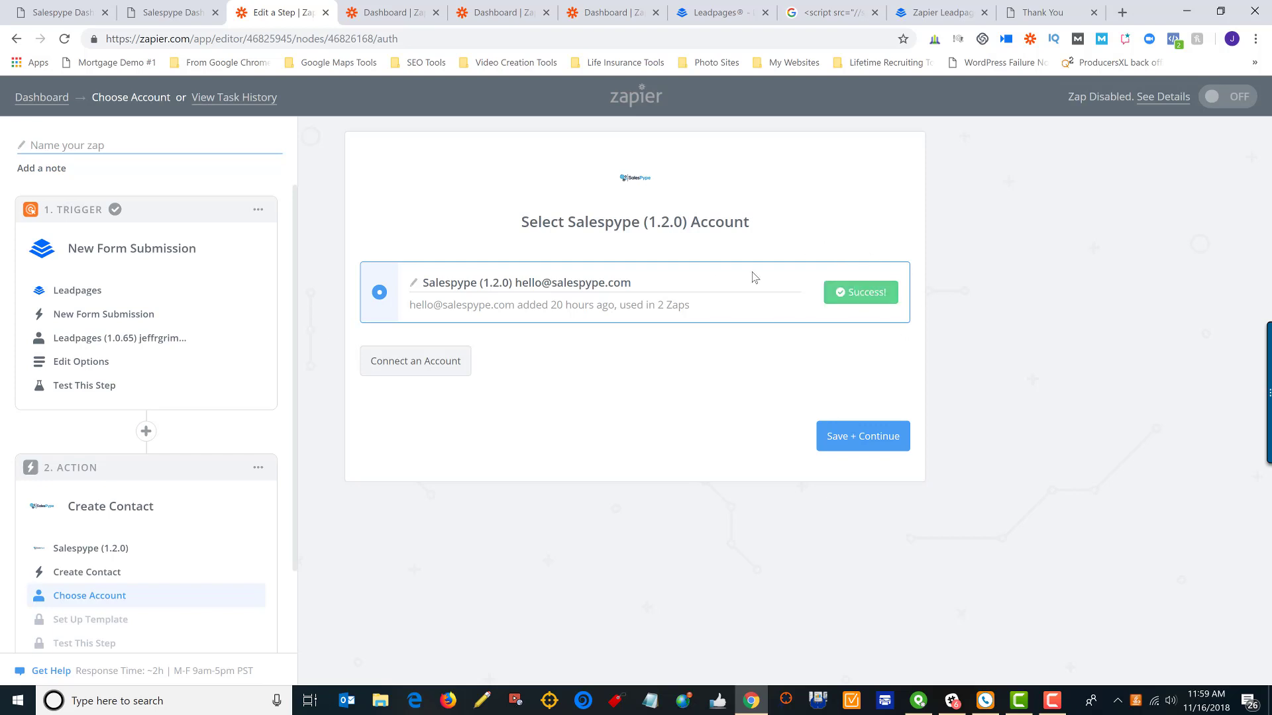
left_click(868, 437)
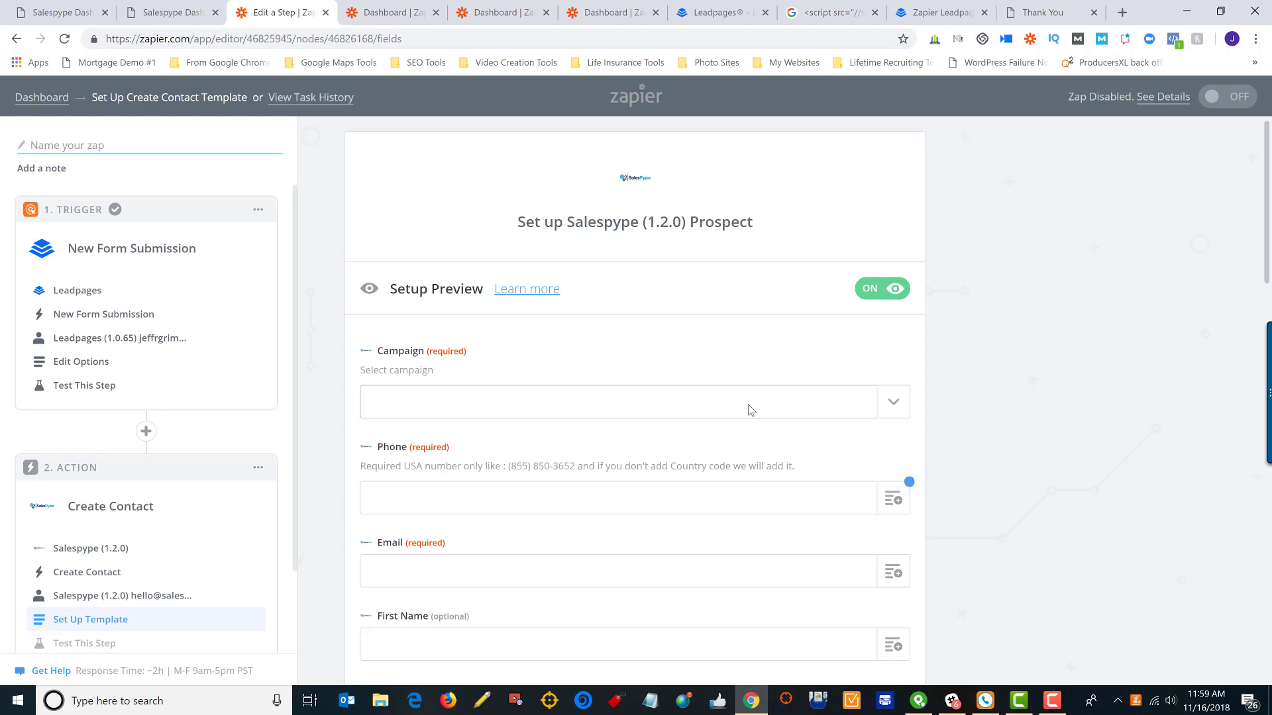
Choose Liquor Liability Website Lead in the Prospect template's Campaign dropdown
left_click(891, 405)
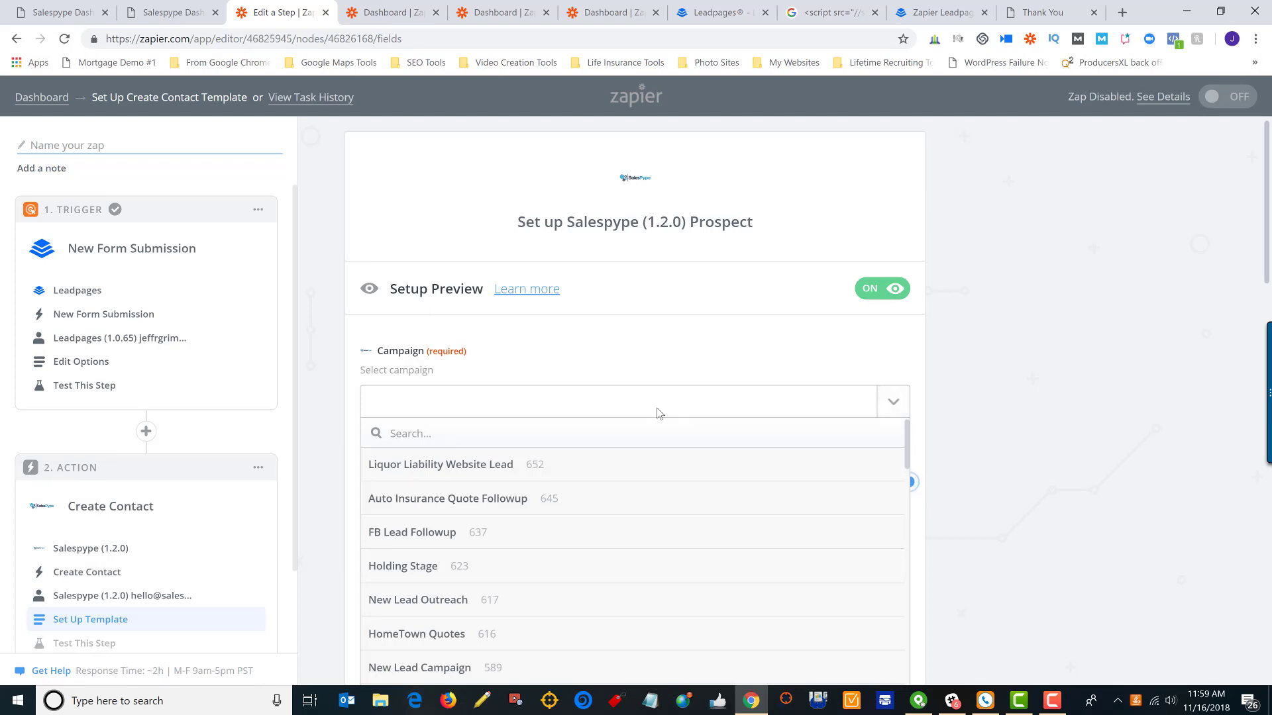
left_click(464, 468)
scroll(944, 432, "down", 4)
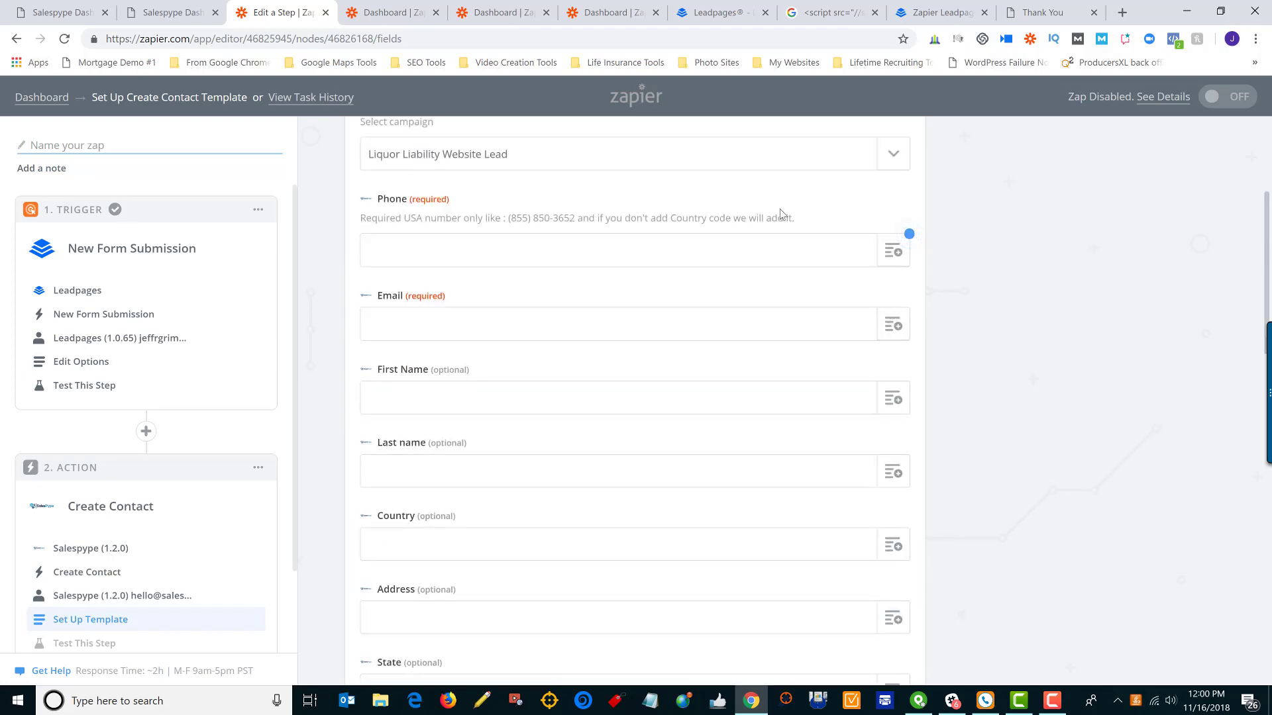
left_click(892, 252)
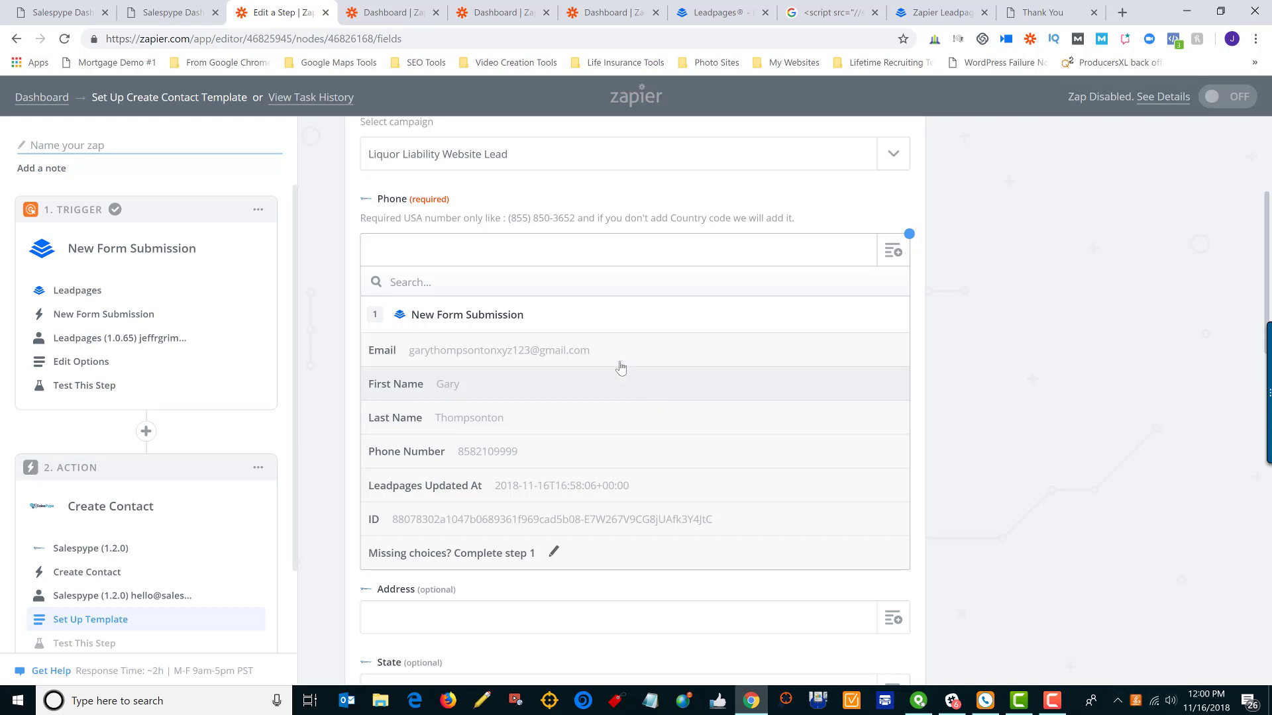
Map the Leadpages Phone Number, Email and First Name into the matching SalesPype contact fields
left_click(546, 460)
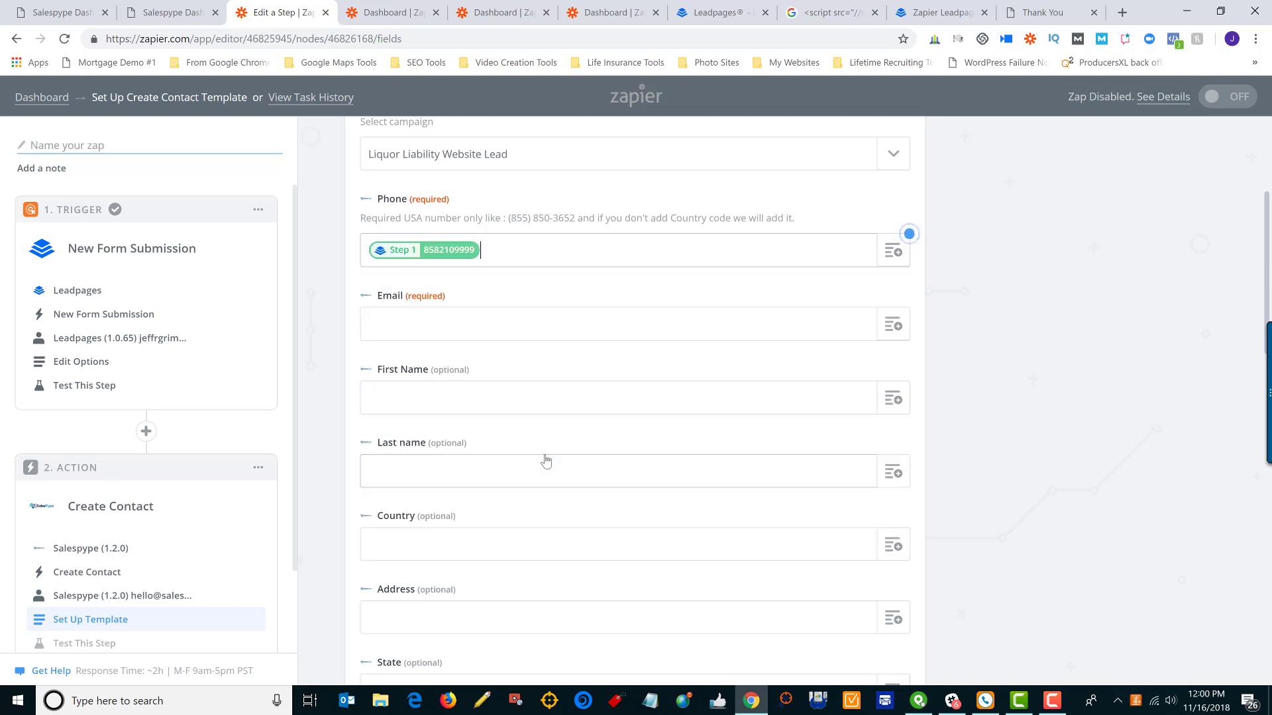
left_click(893, 324)
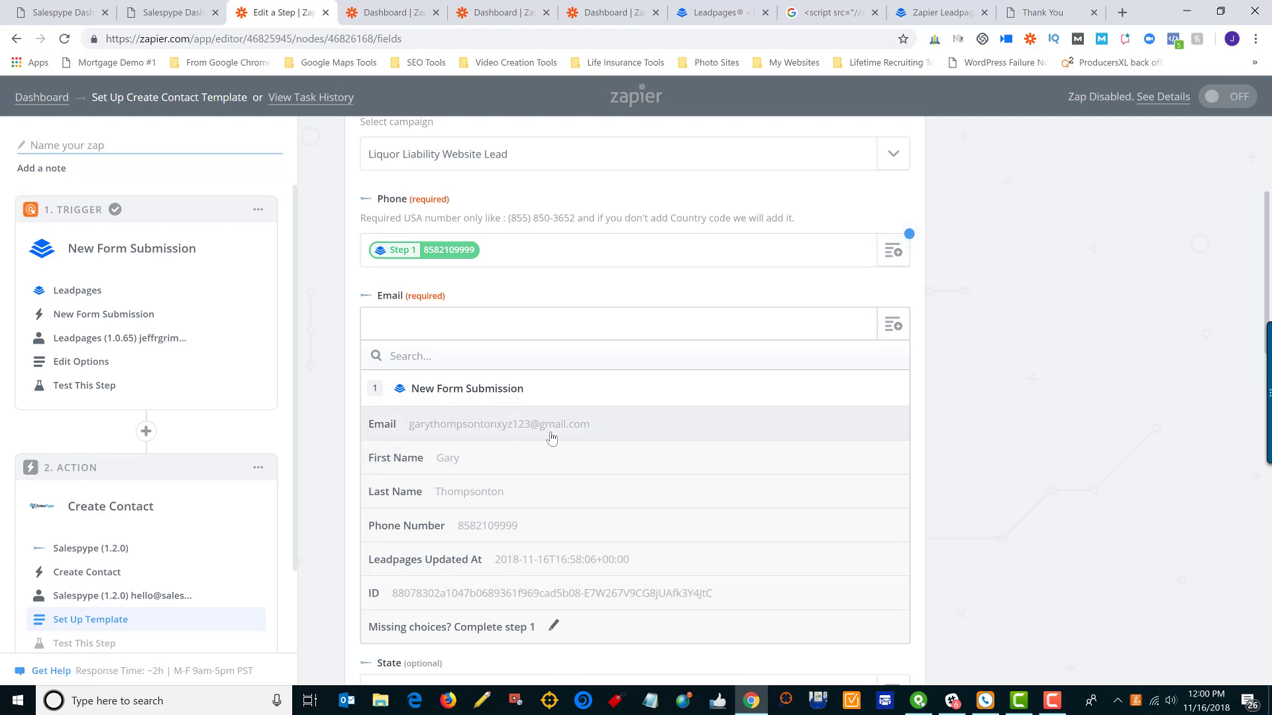
left_click(573, 426)
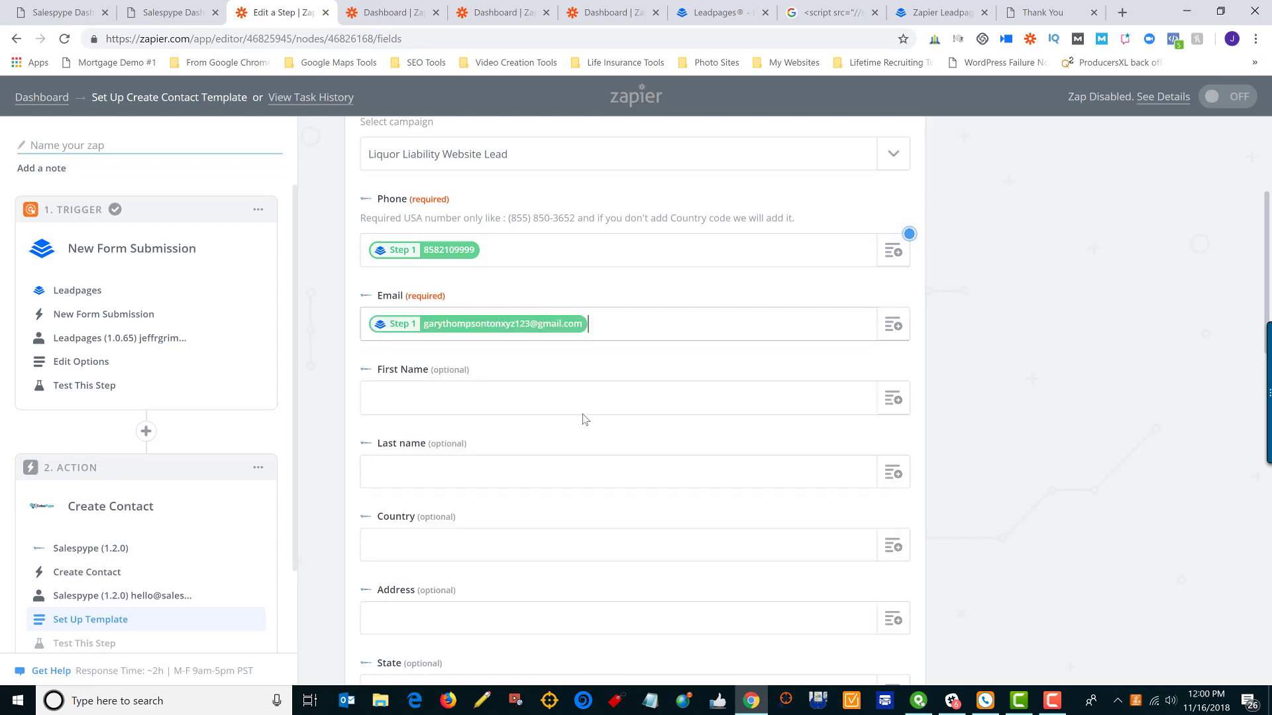
left_click(719, 392)
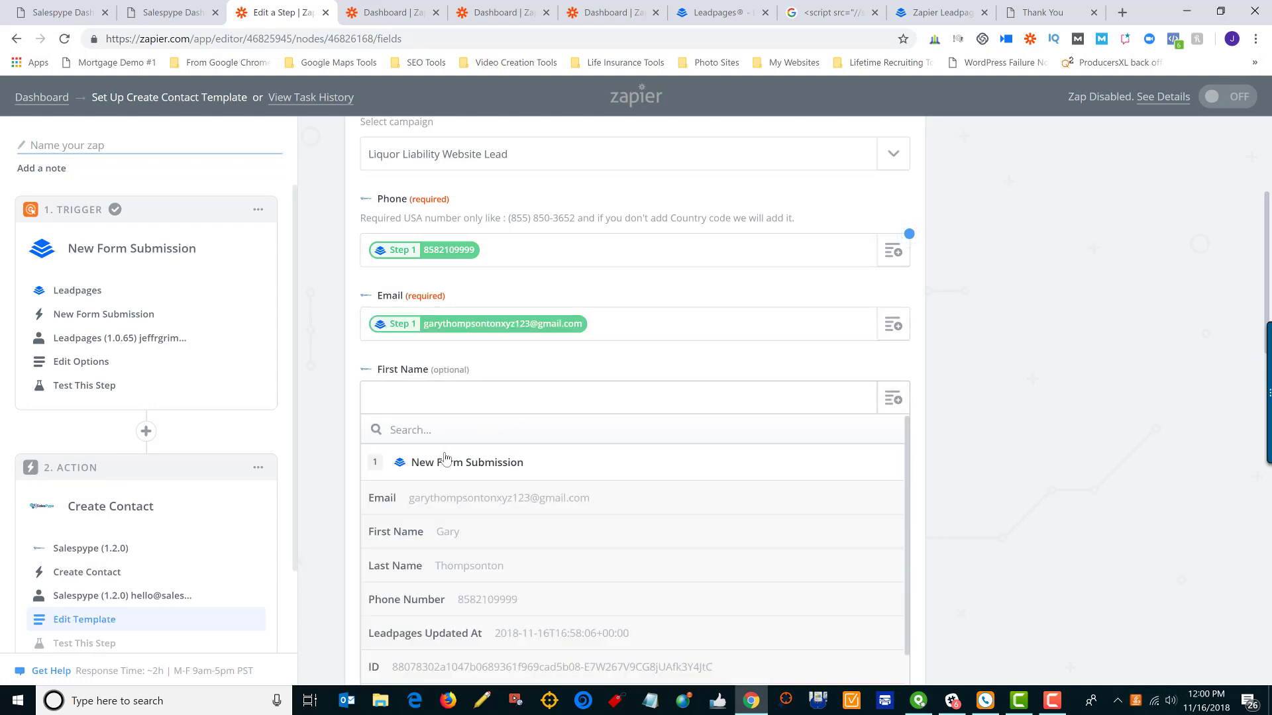
left_click(442, 532)
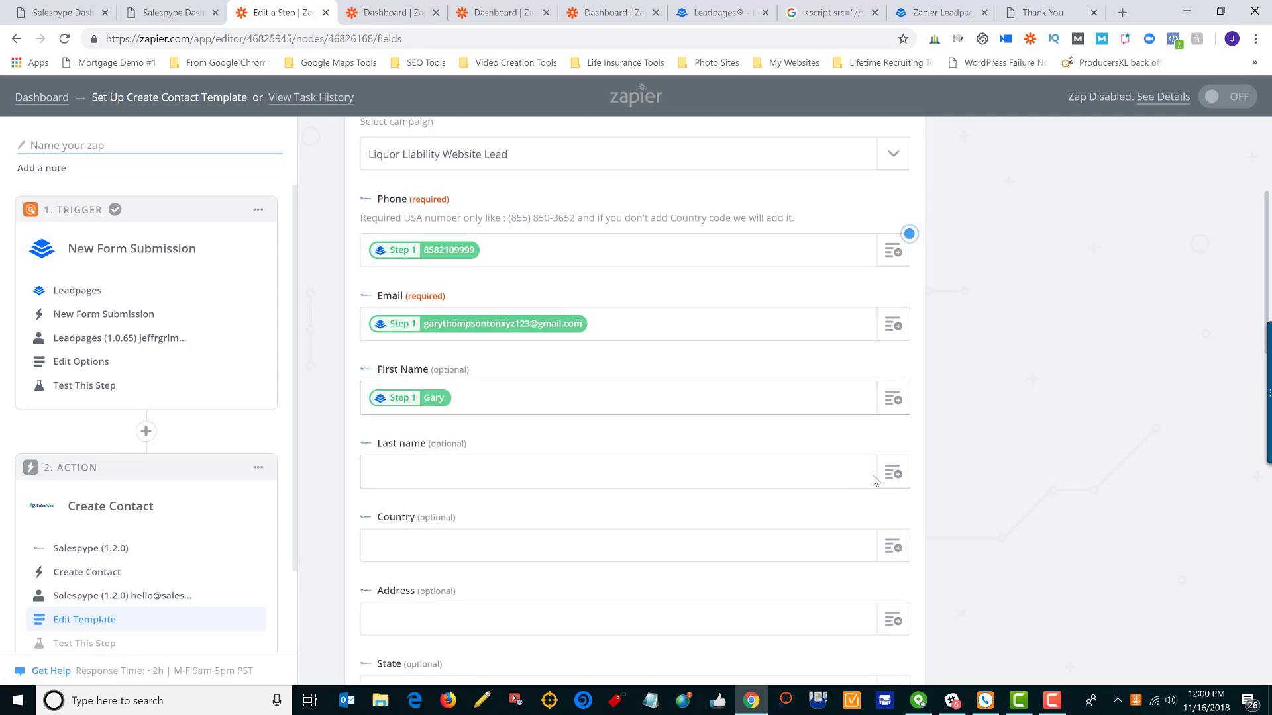
Fill Last name with the Leadpages Step 1 Last Name, review the fields and continue to testing
left_click(891, 474)
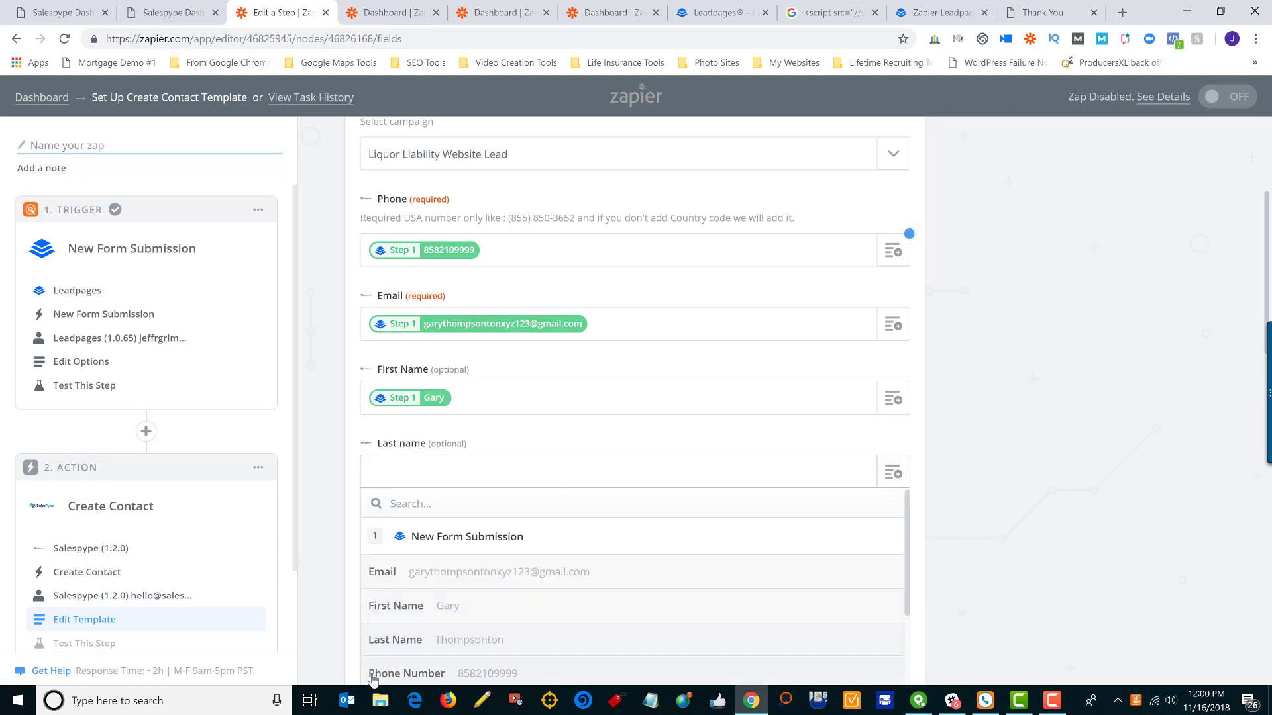
left_click(496, 644)
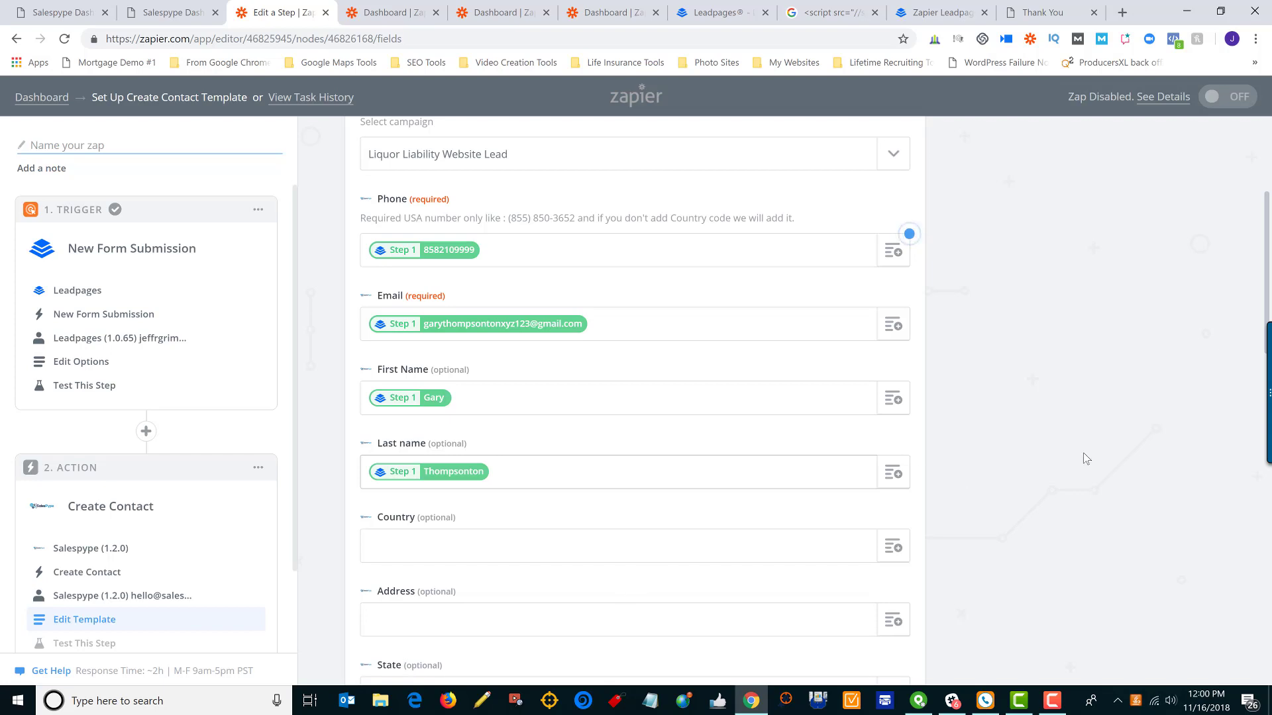
scroll(1086, 458, "up", 4)
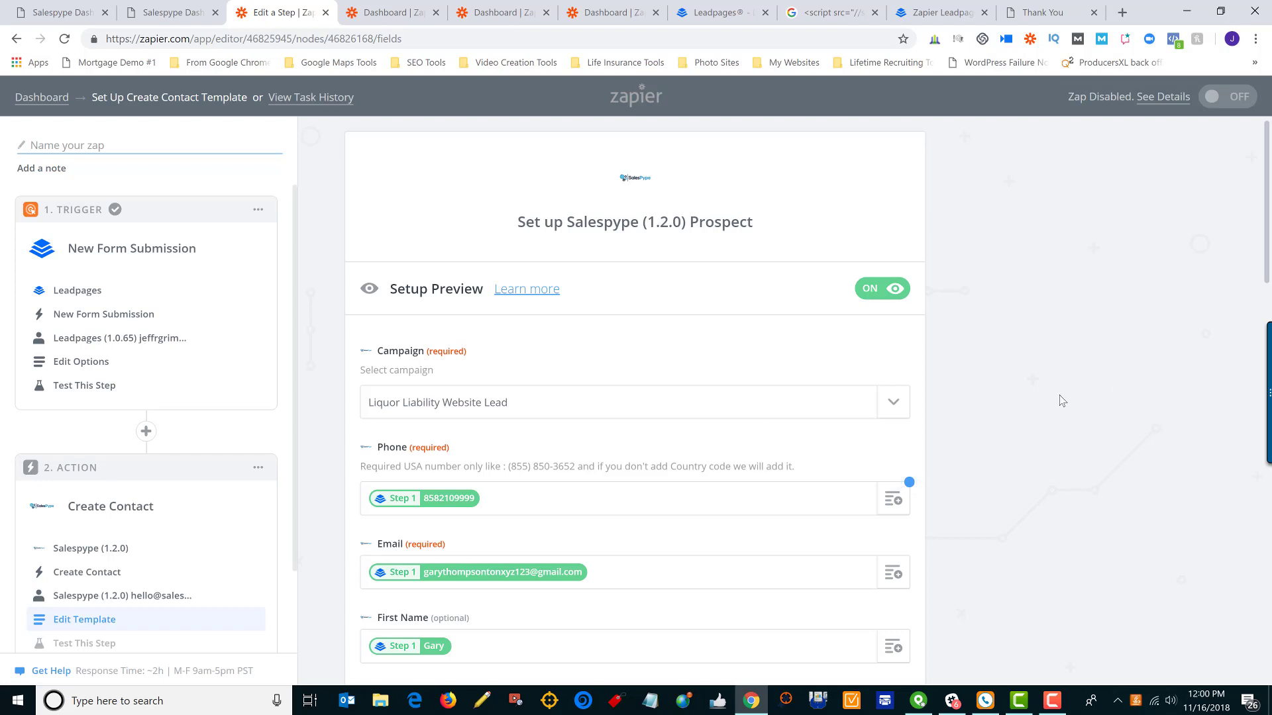
scroll(1061, 401, "down", 4)
scroll(506, 293, "down", 4)
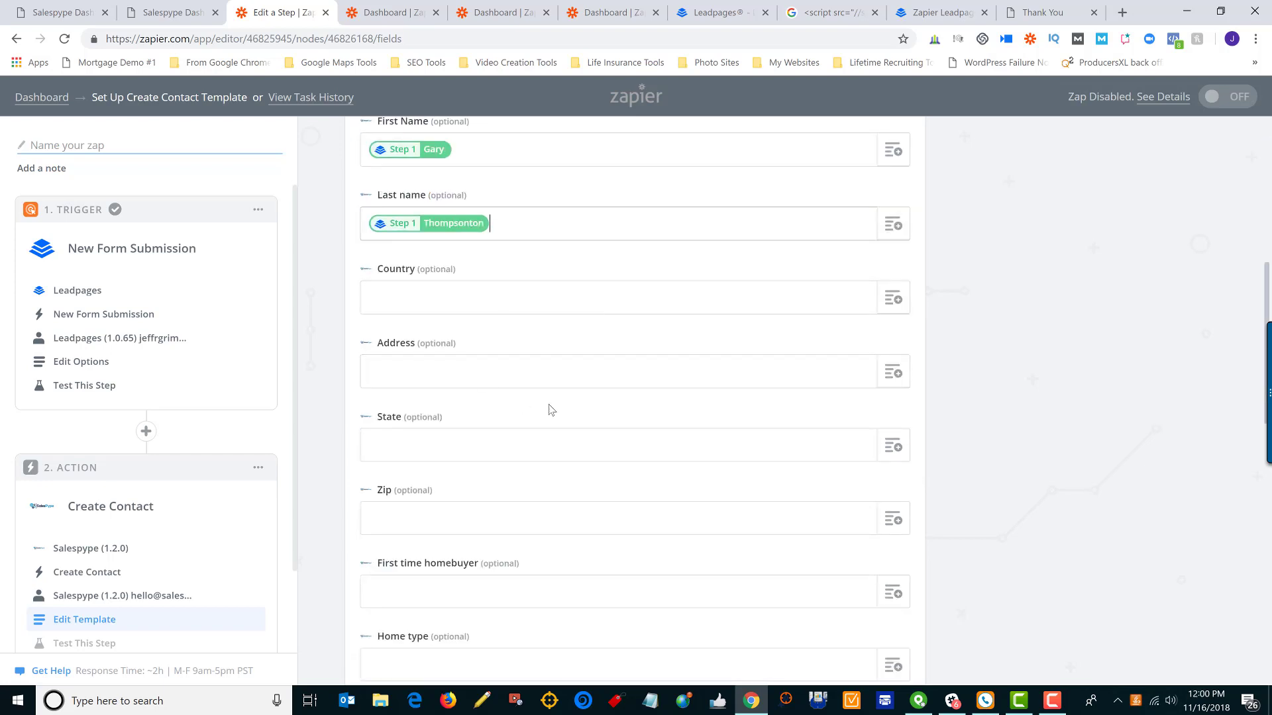
scroll(556, 398, "down", 4)
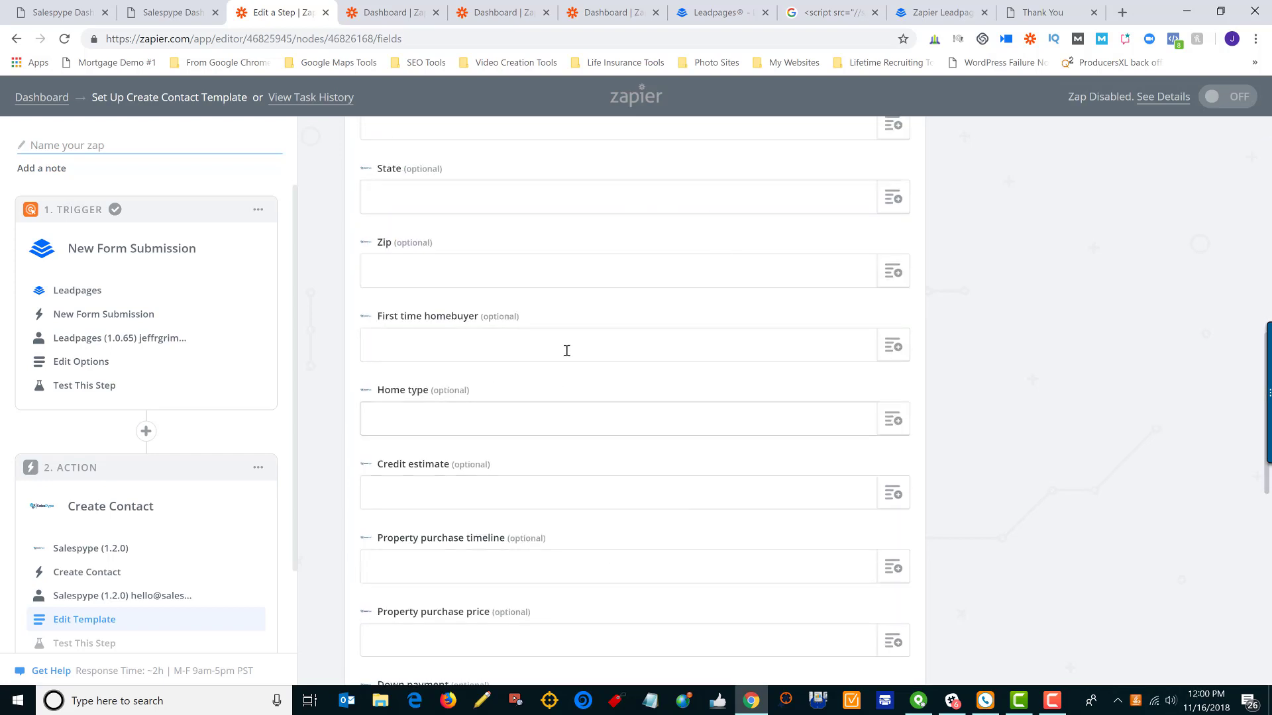
scroll(549, 414, "down", 5)
scroll(559, 419, "down", 5)
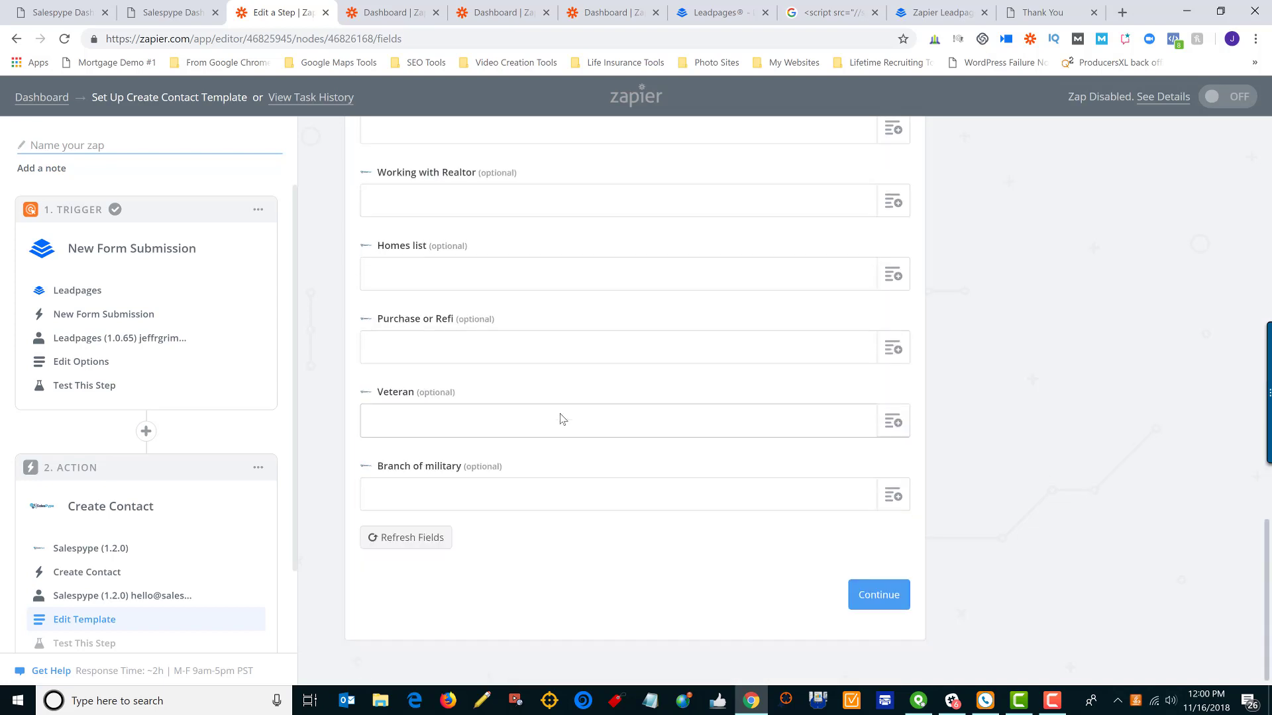
scroll(687, 427, "up", 20)
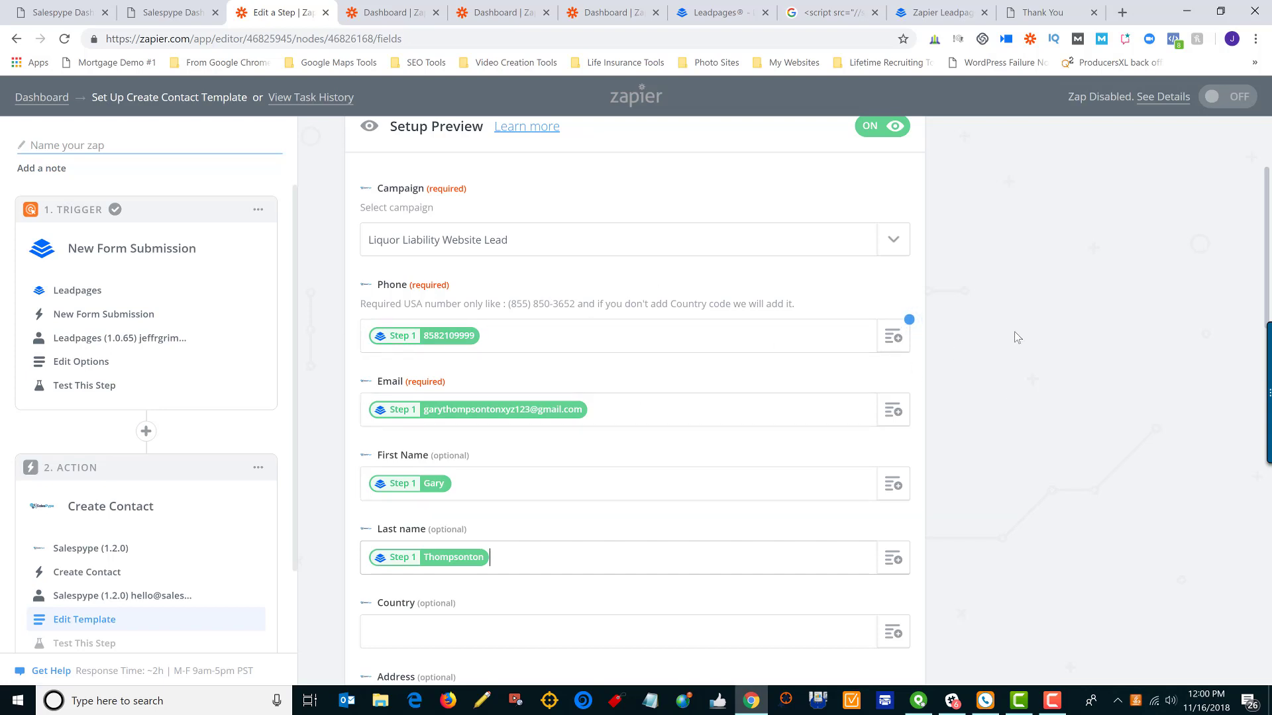
scroll(1011, 337, "down", 20)
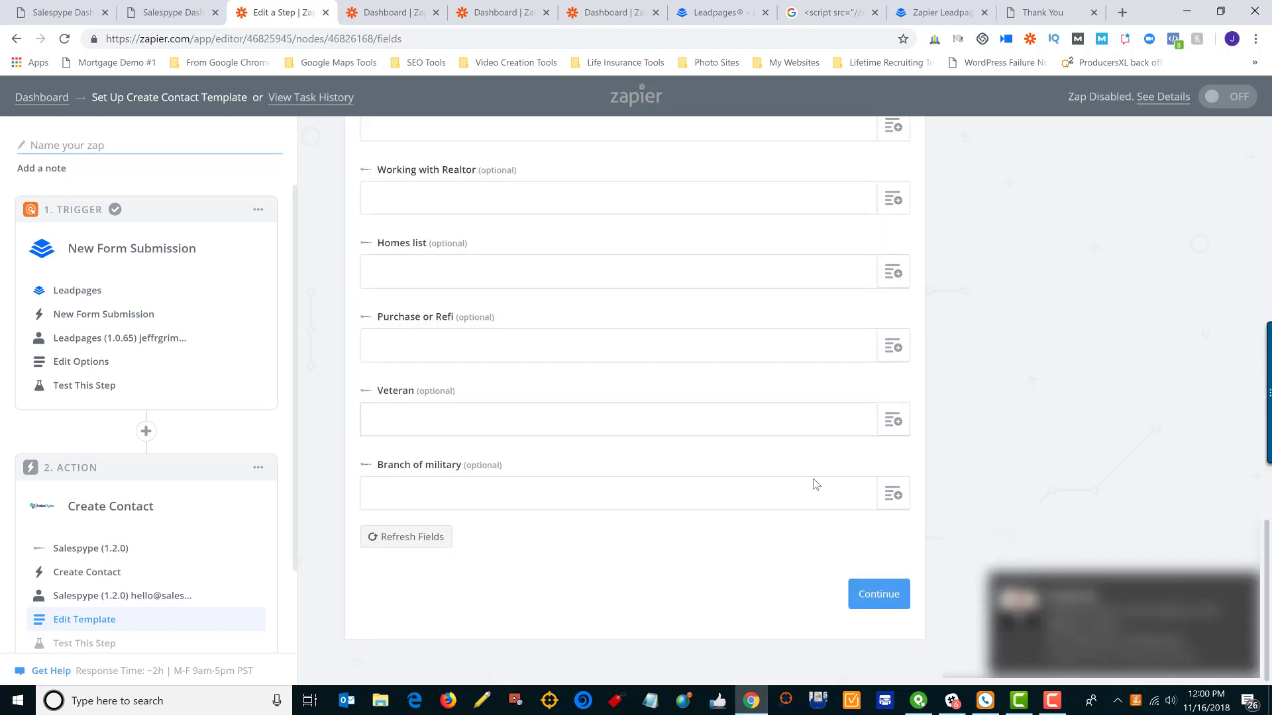
left_click(878, 595)
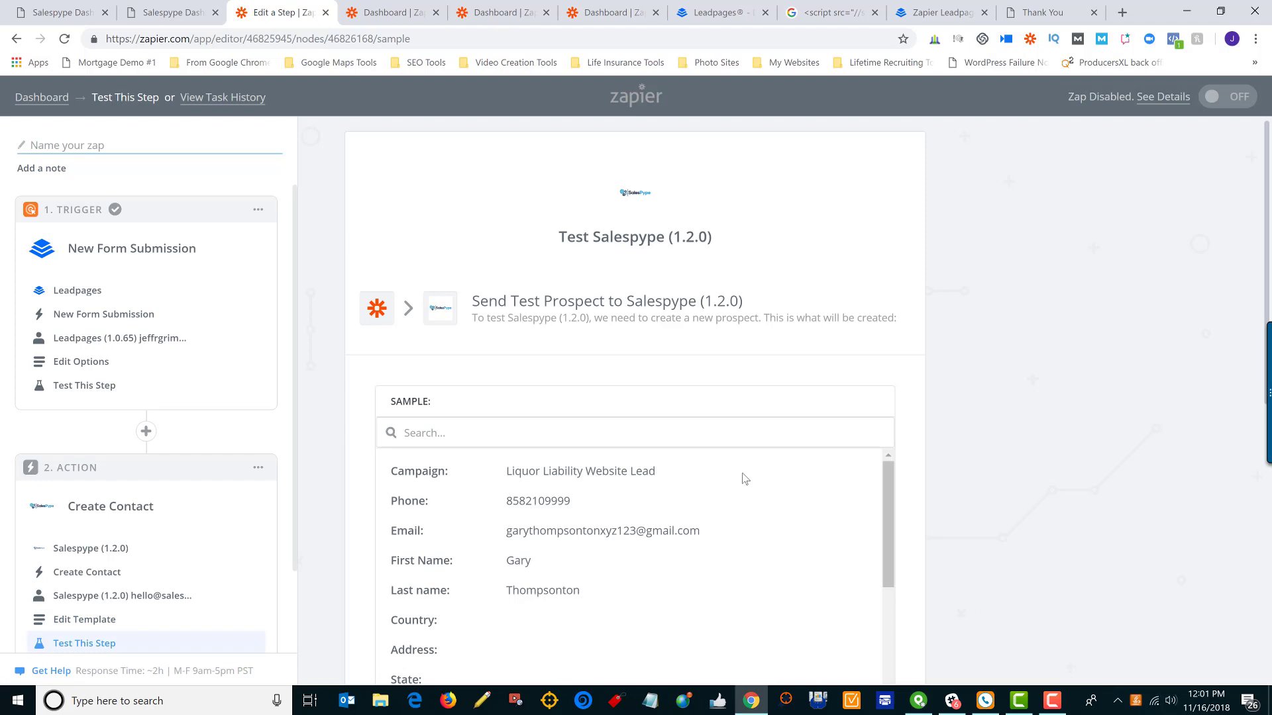
Review the sample prospect data and send the test to Salespype (1.2.0)
scroll(744, 477, "down", 5)
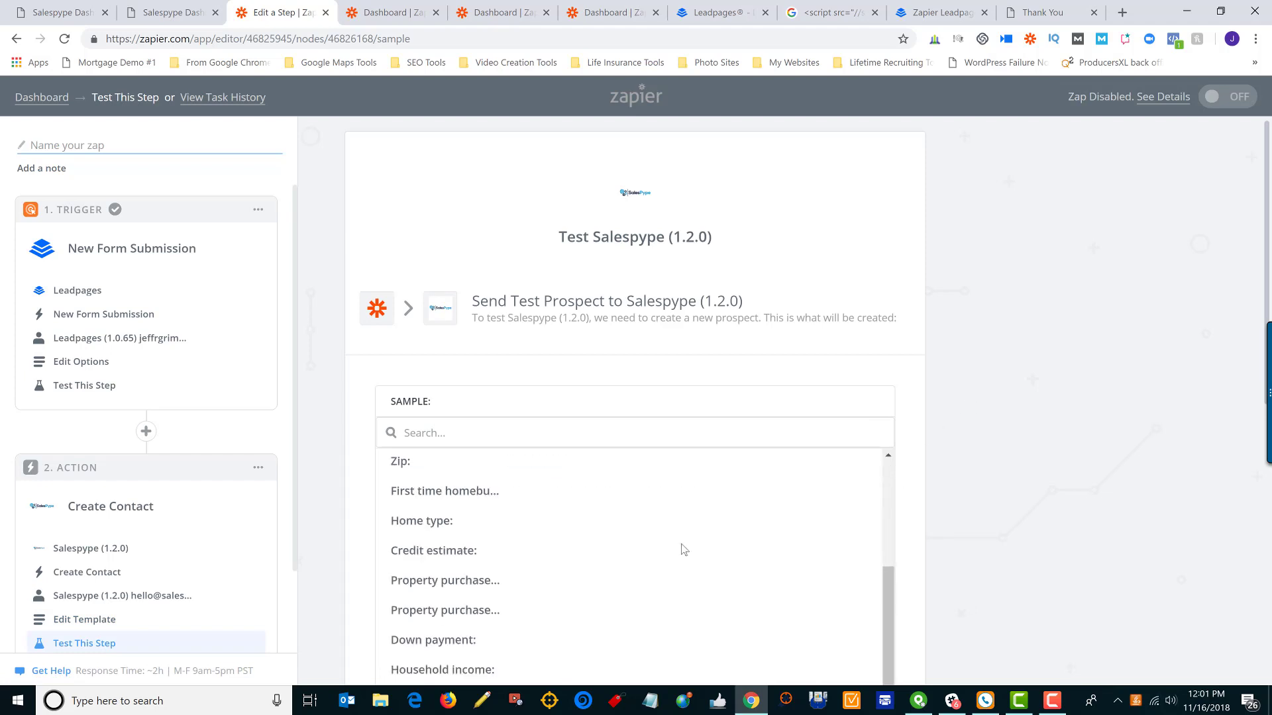
scroll(682, 549, "up", 5)
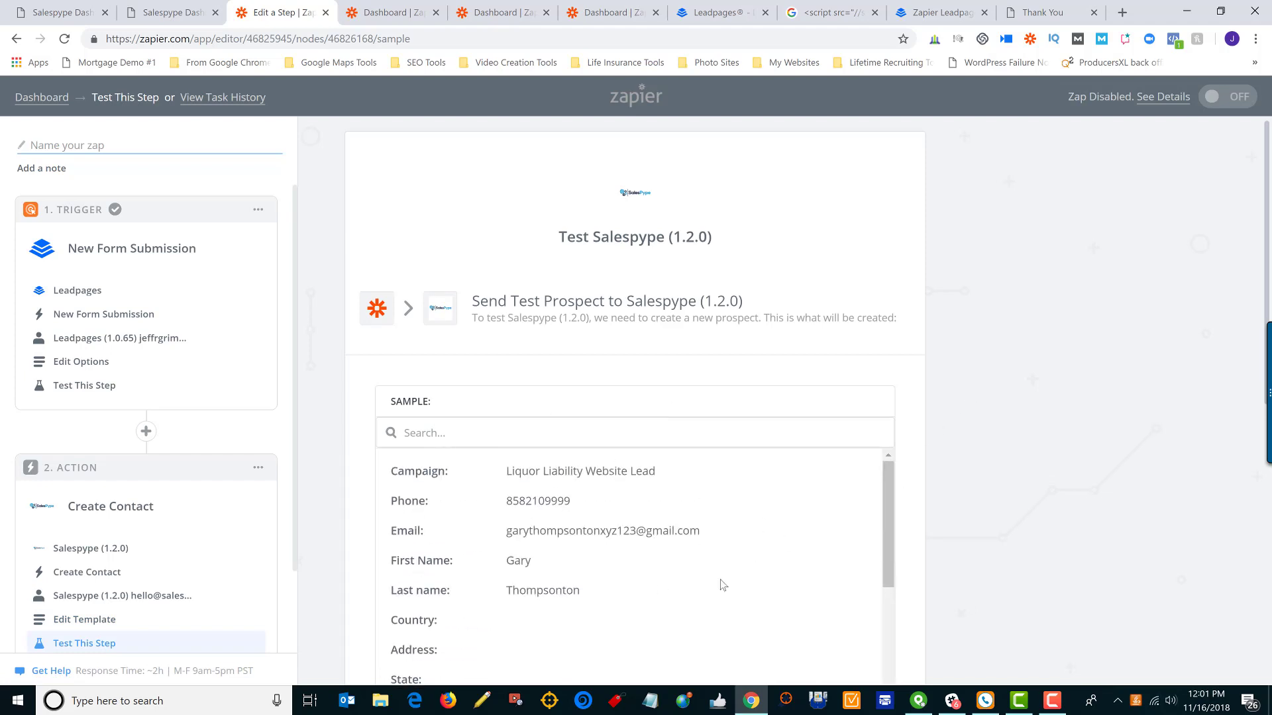
scroll(1117, 434, "down", 8)
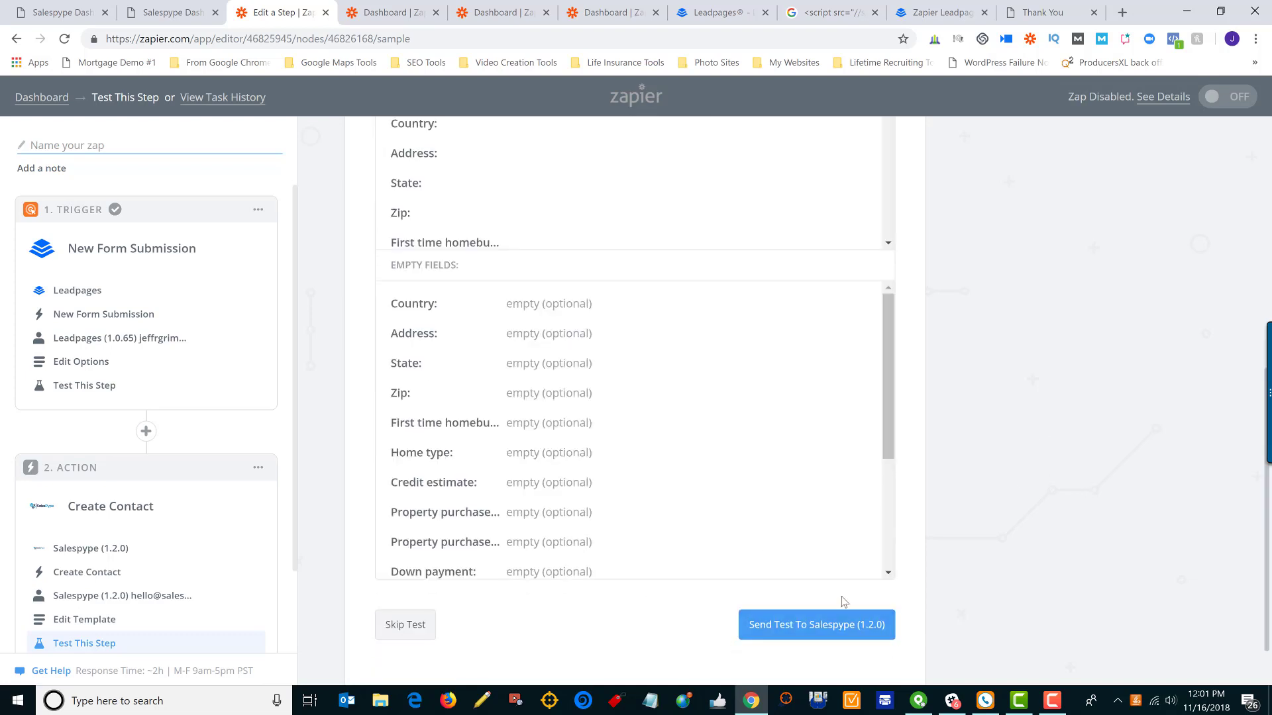
left_click(818, 633)
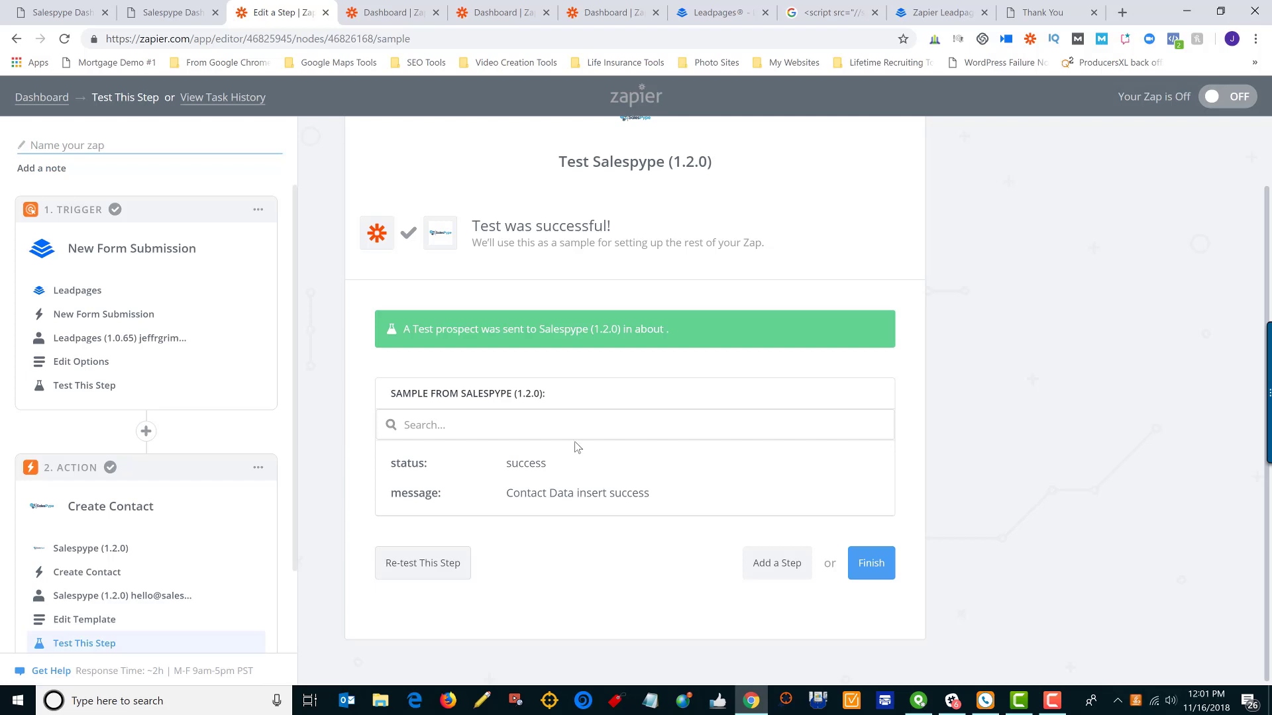
Reload the Liquor Liability Website Lead campaign, find and open the new test contact, then return to Zapier
left_click(174, 12)
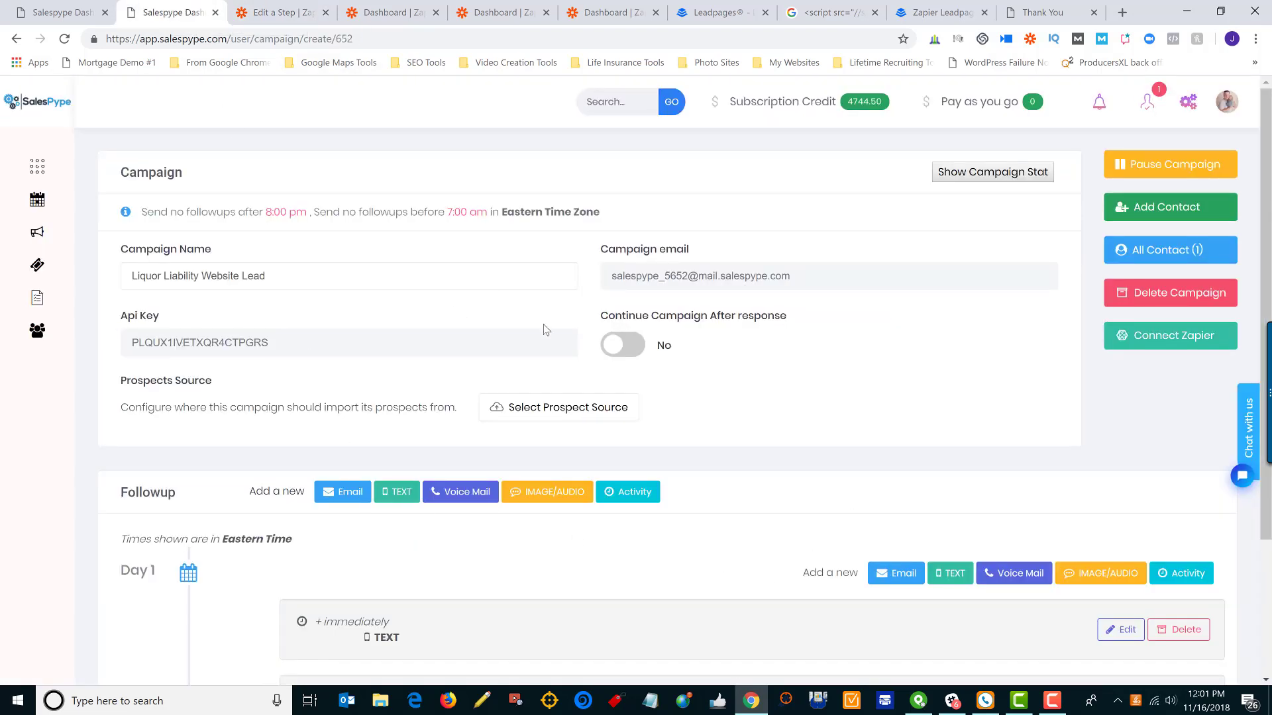
left_click(64, 38)
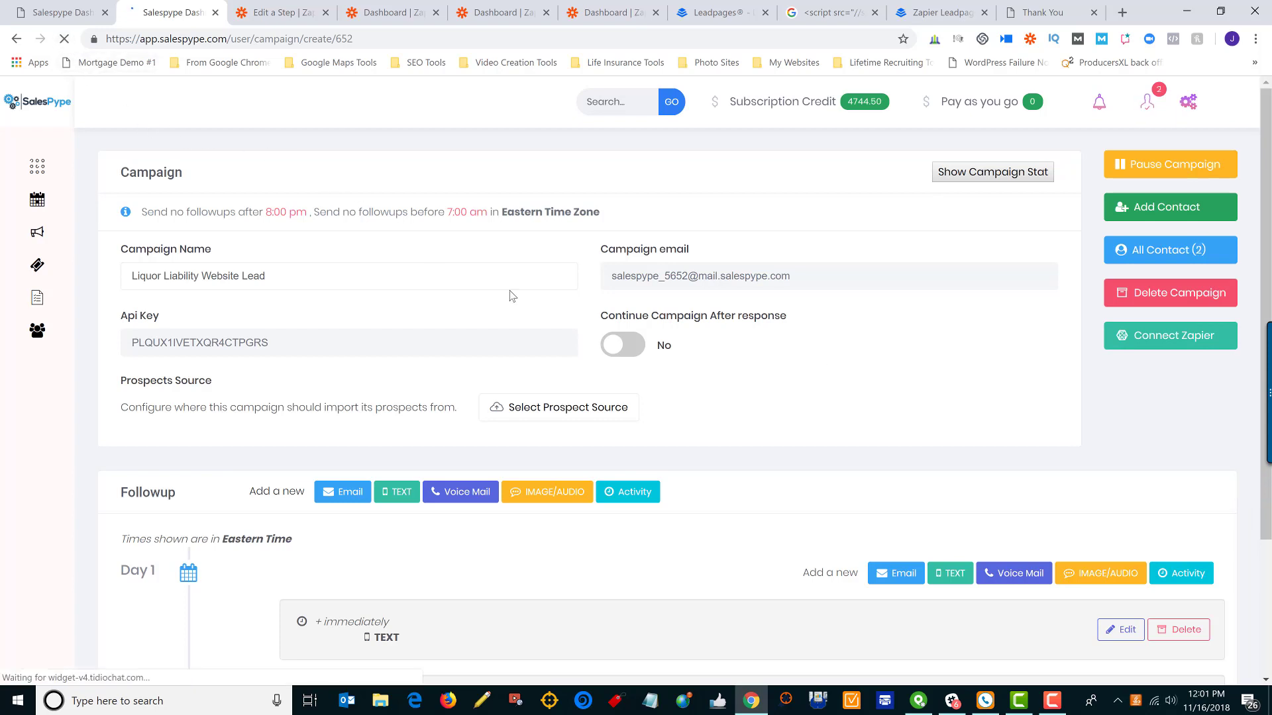
left_click(1200, 252)
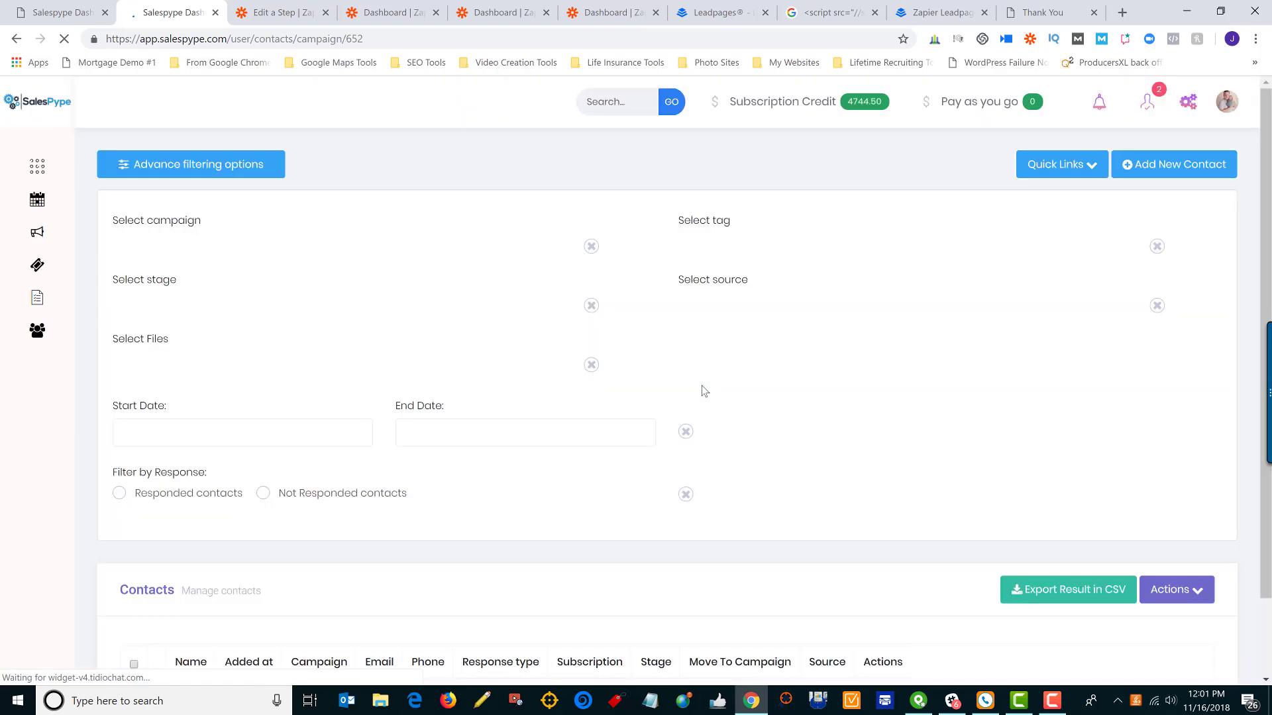
scroll(704, 391, "down", 4)
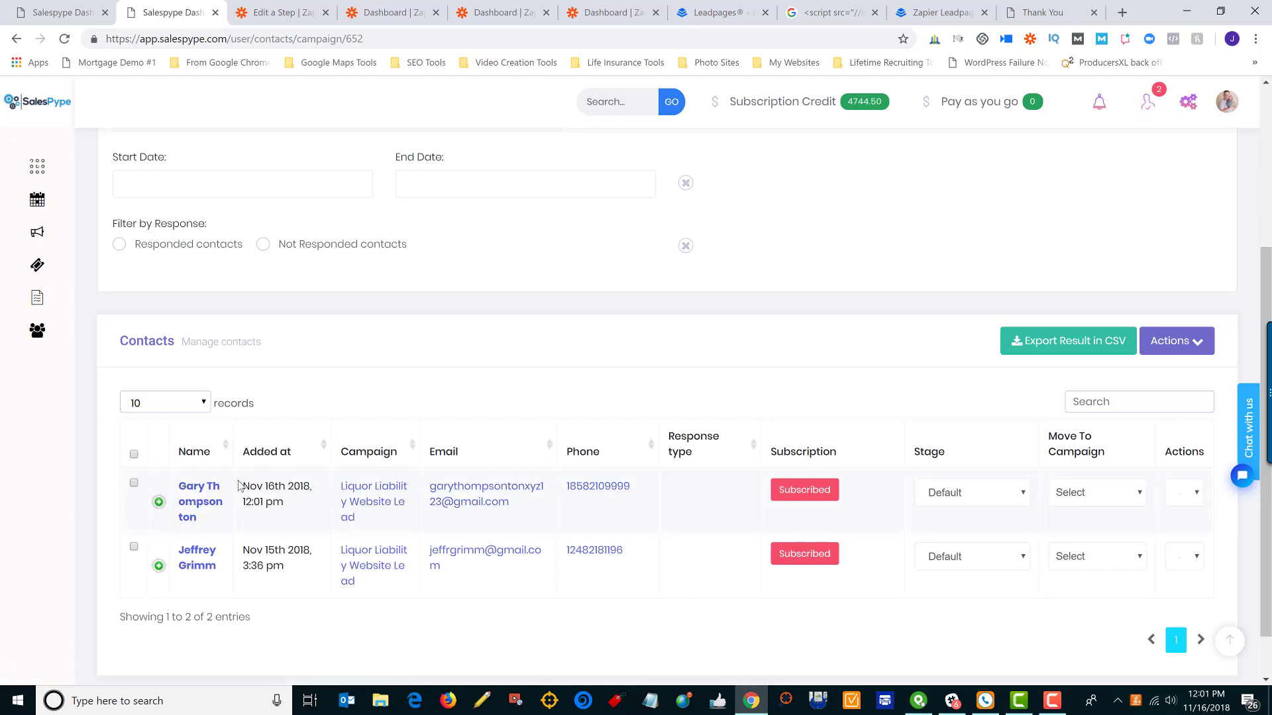
left_click(209, 493)
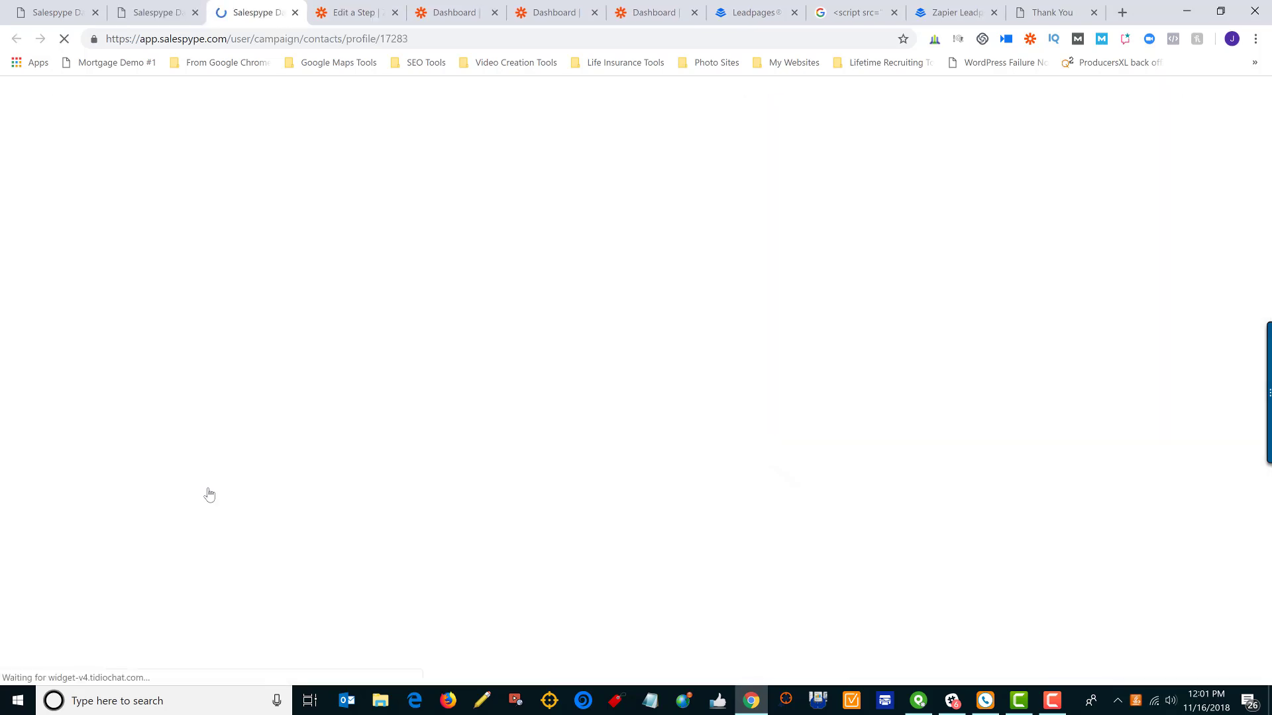
scroll(517, 540, "down", 3)
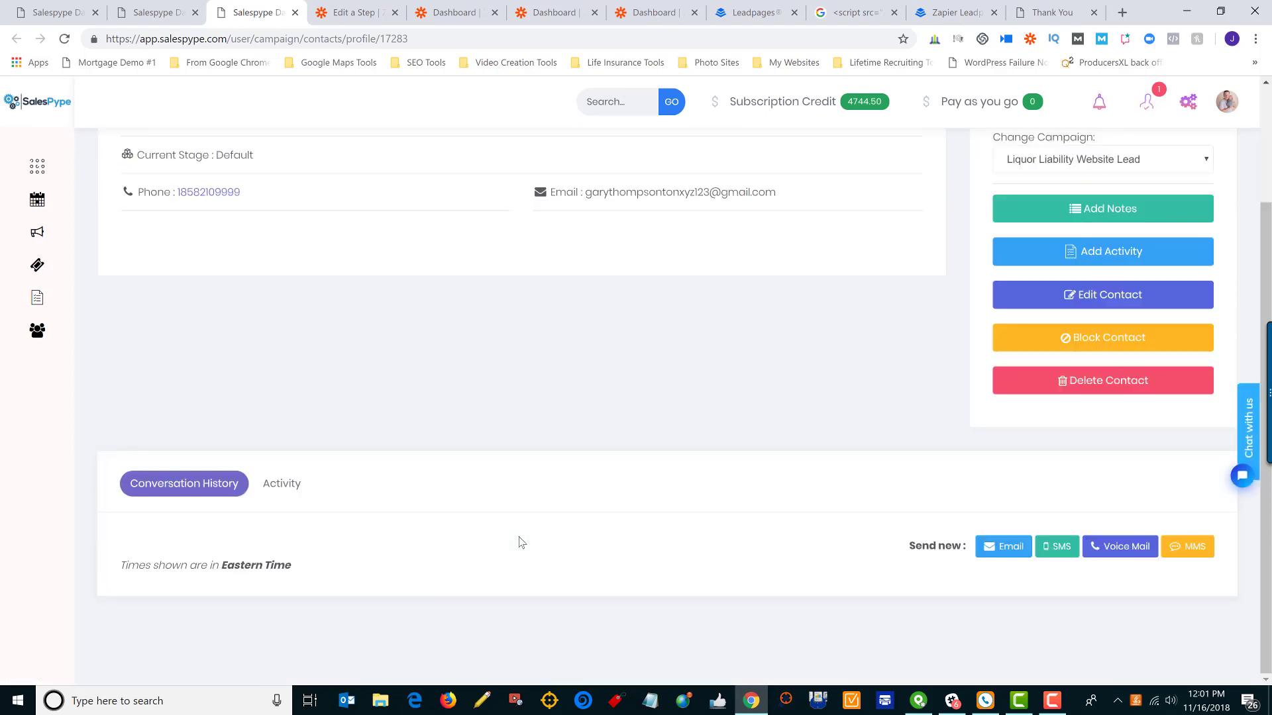
scroll(361, 268, "up", 3)
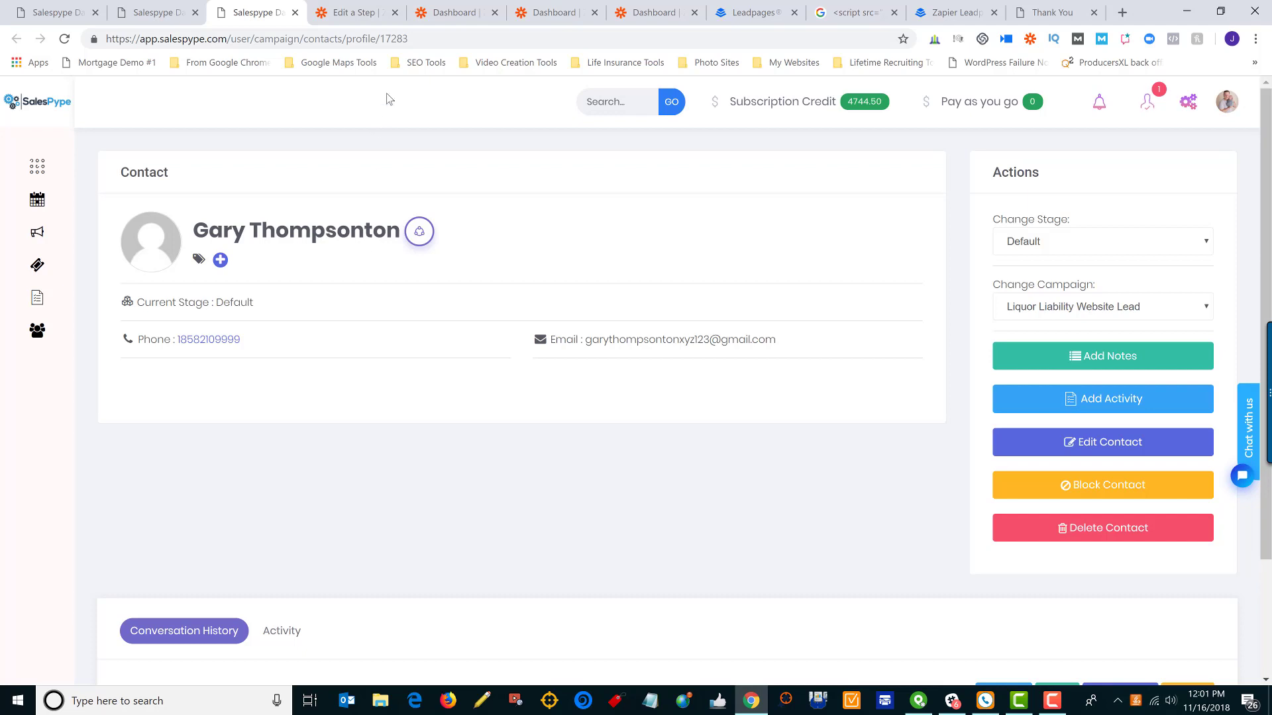
left_click(365, 13)
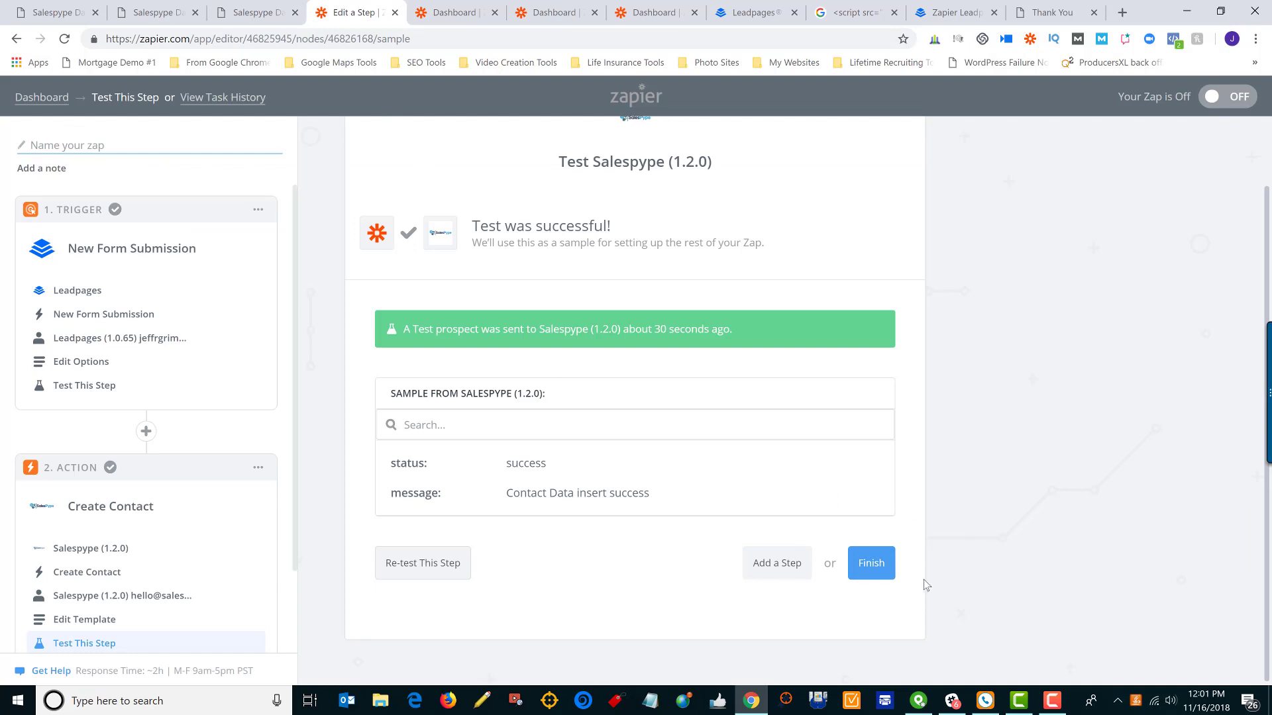
Finish setup, name the zap 'Leadpages to Salespype' and switch it on
left_click(872, 564)
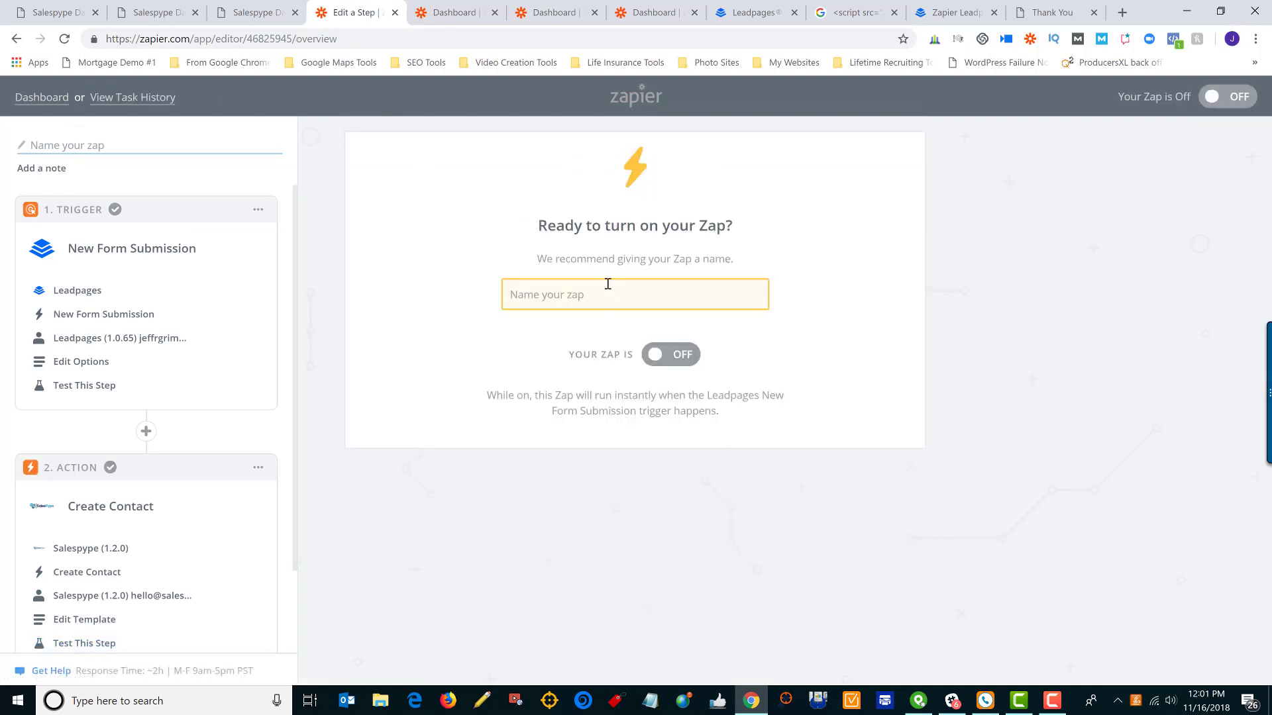
left_click(607, 284)
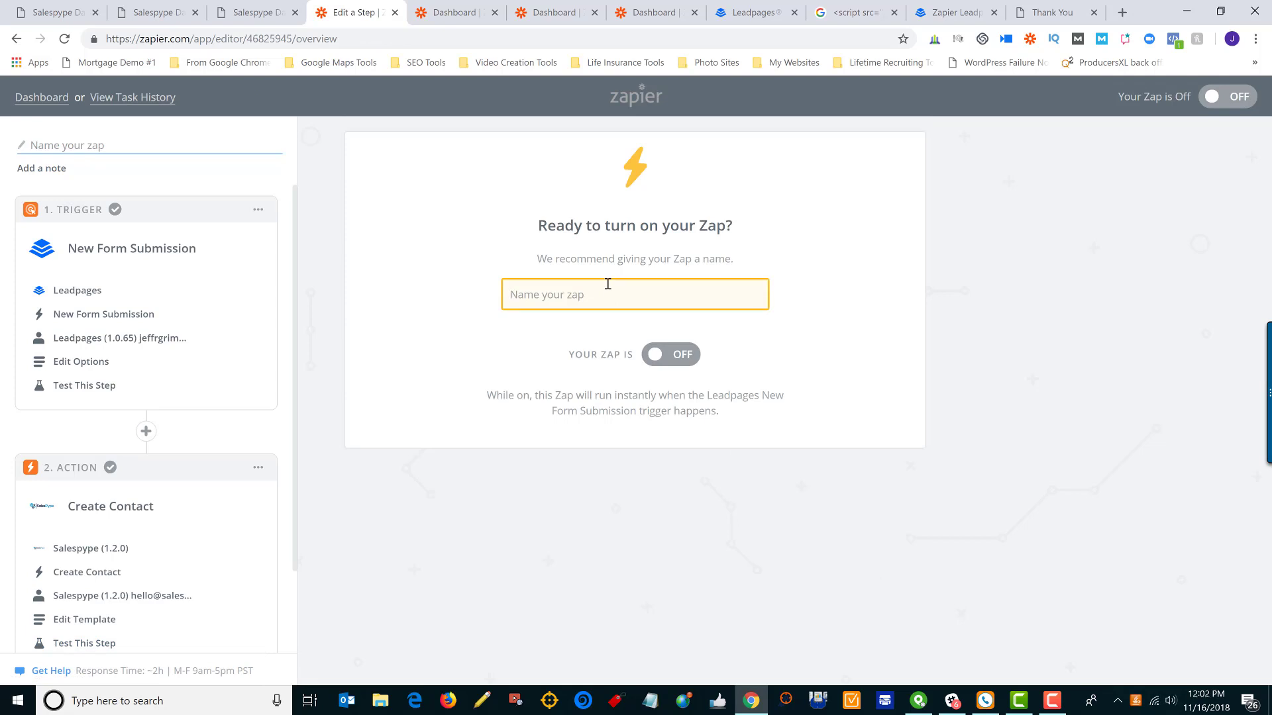
type("Leadpages to SAles")
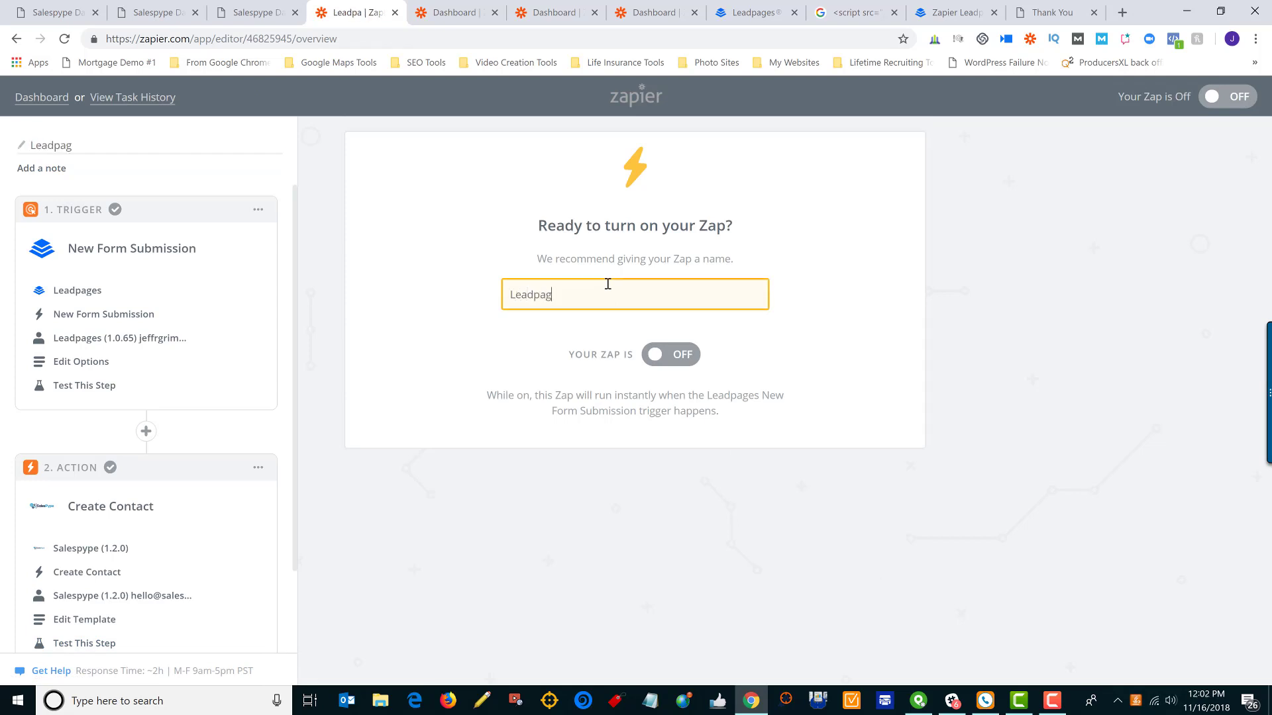
key("BackSpace")
key("BackSpace")
key("BackSpace")
type("espype")
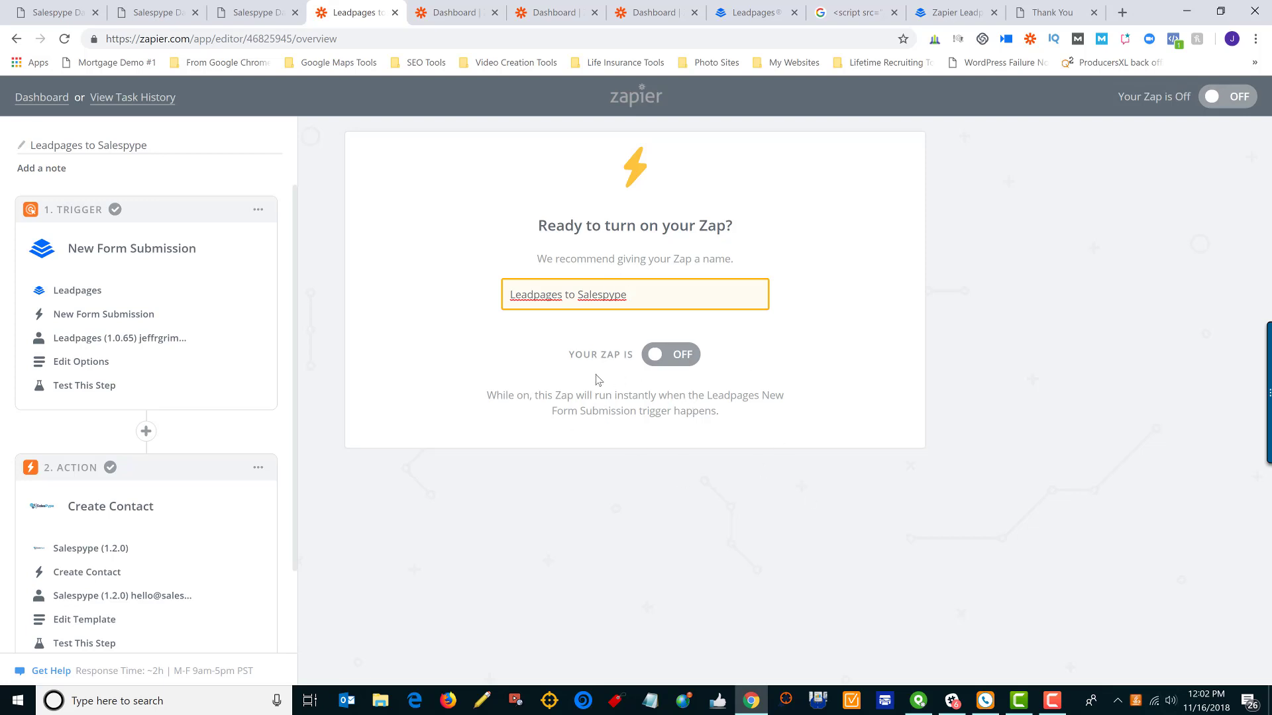
left_click(655, 366)
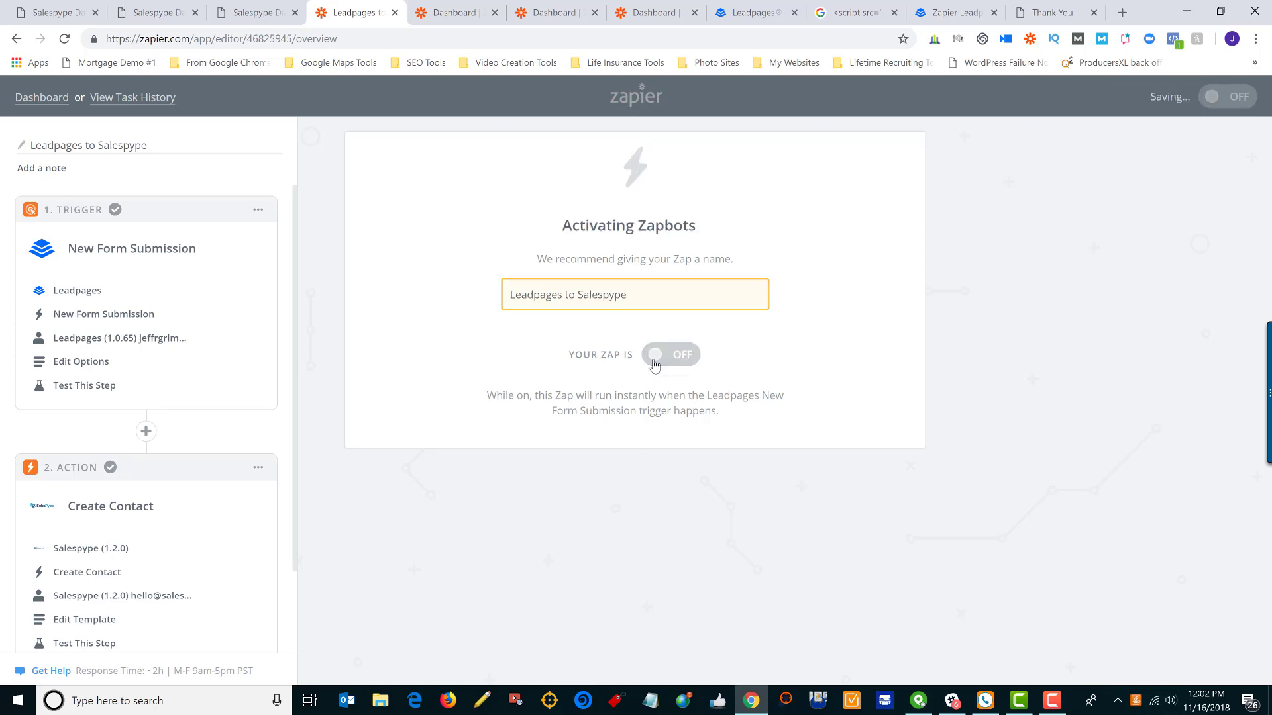